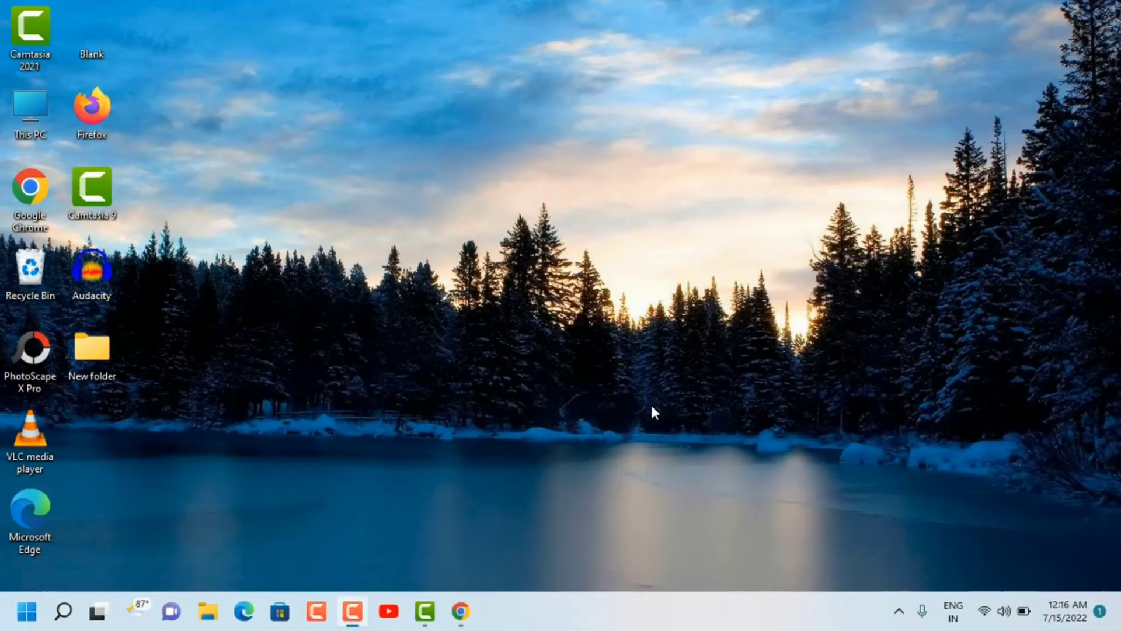
Step: Open the browser, search Google for "canva" and open the Canva website from the results
{"action": "left_click", "coordinate": [461, 611]}
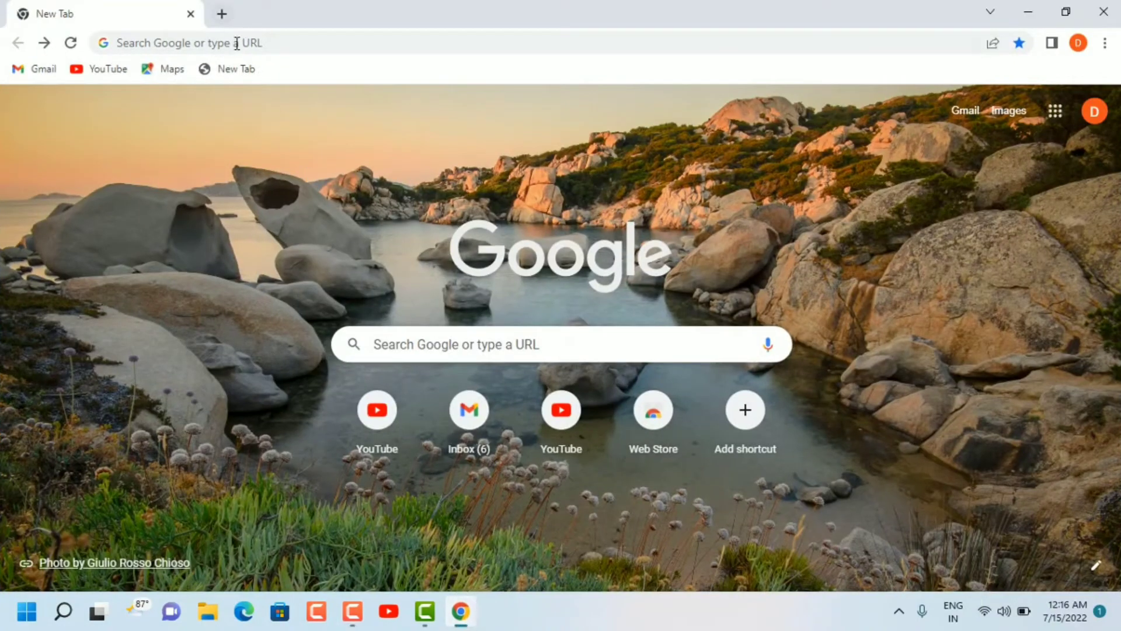
{"action": "left_click", "coordinate": [237, 44]}
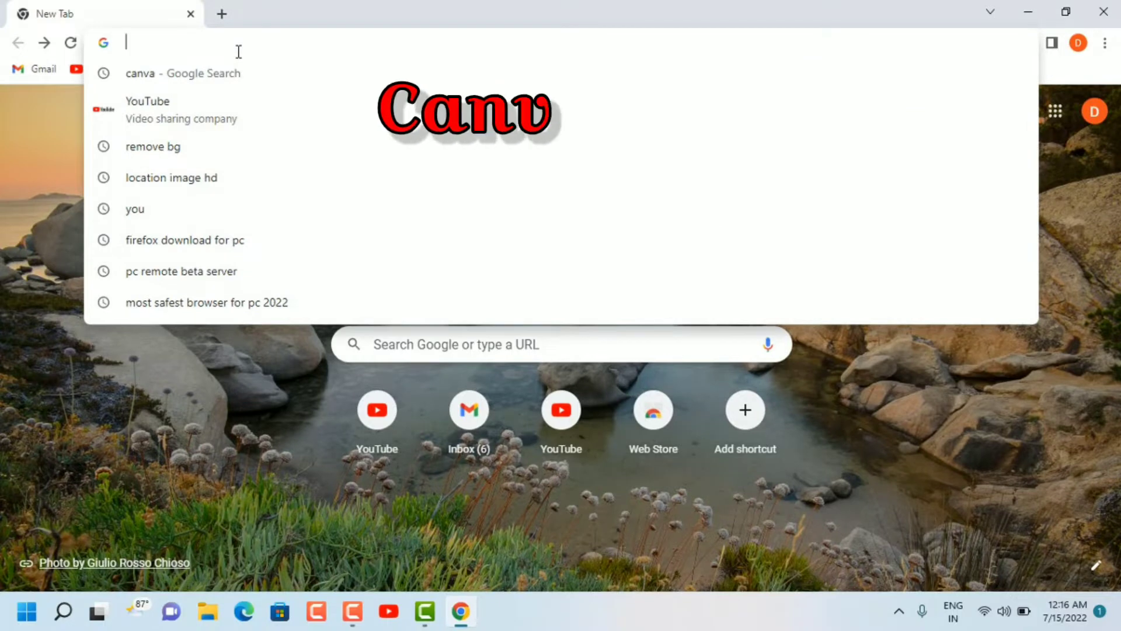
{"action": "type", "text": "canva"}
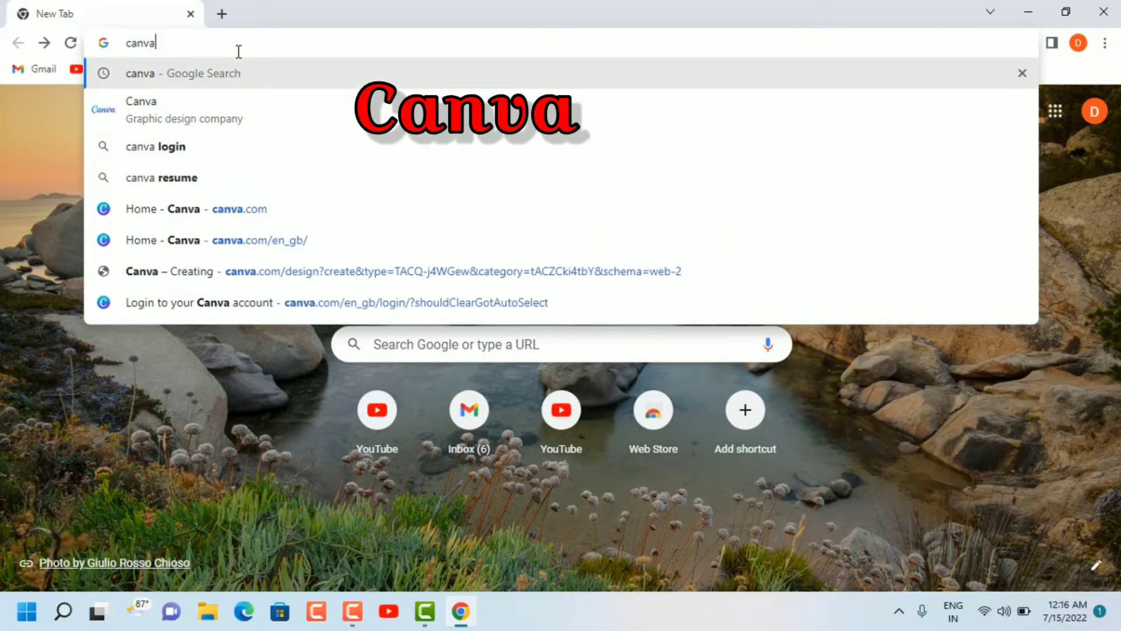
{"action": "key", "text": "Return"}
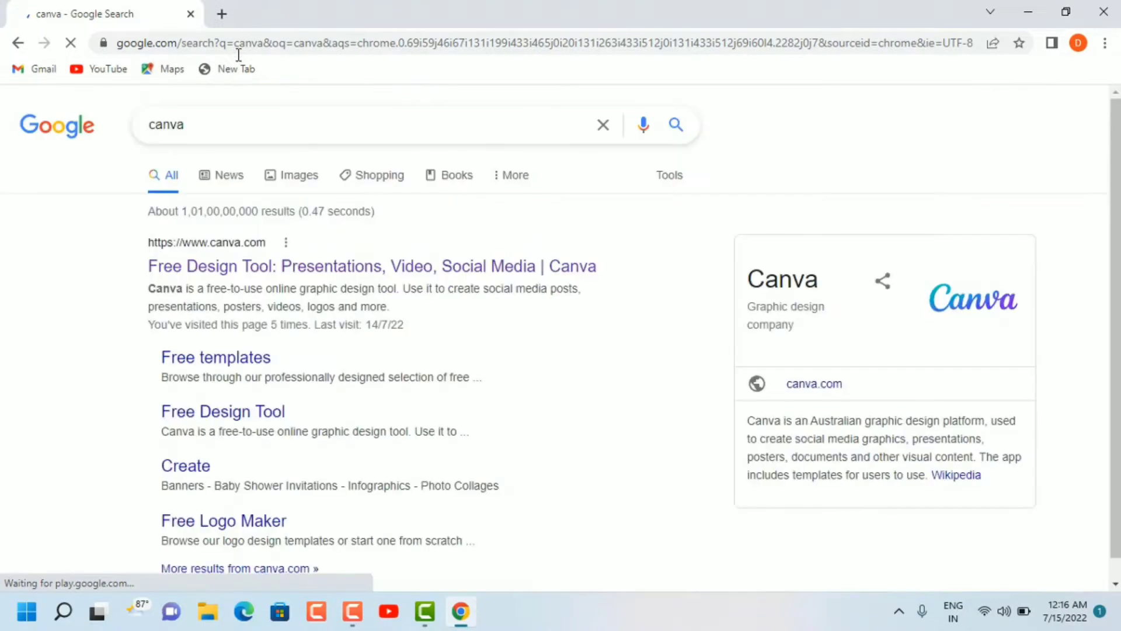
{"action": "left_click", "coordinate": [213, 275]}
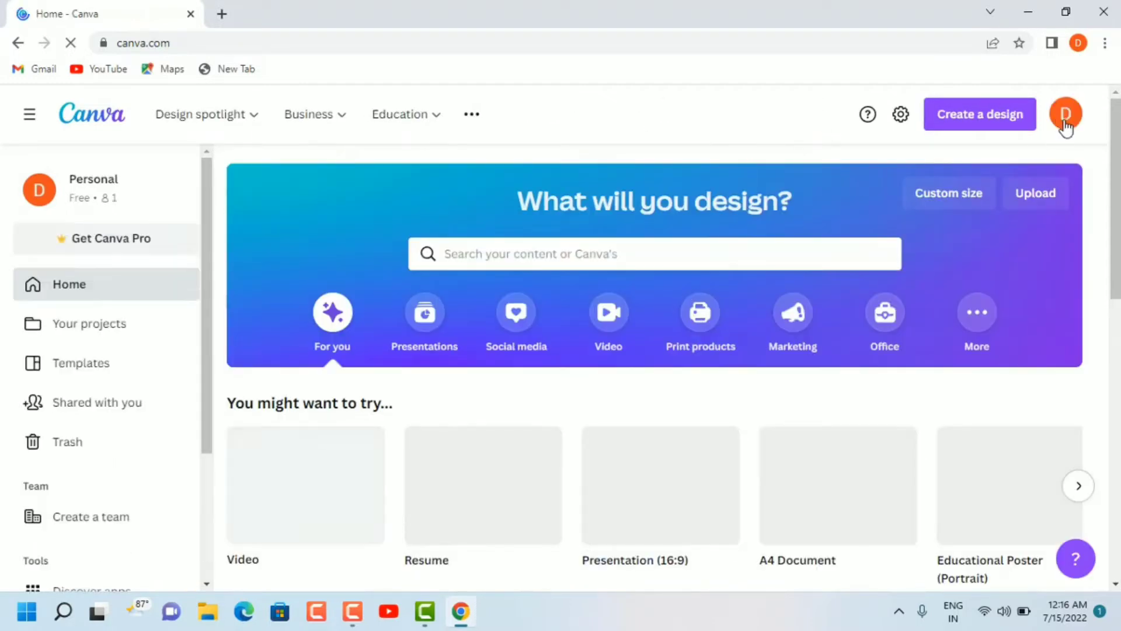
Step: Create a new blank design using the suggested Resume format
{"action": "left_click", "coordinate": [1064, 122]}
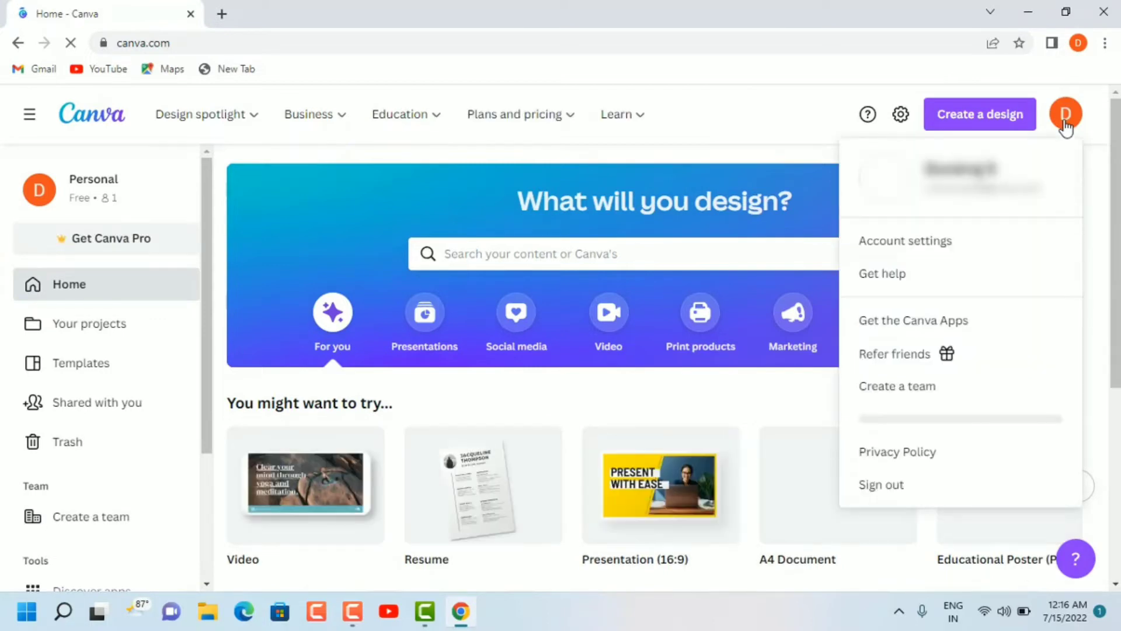
{"action": "left_click", "coordinate": [1064, 114]}
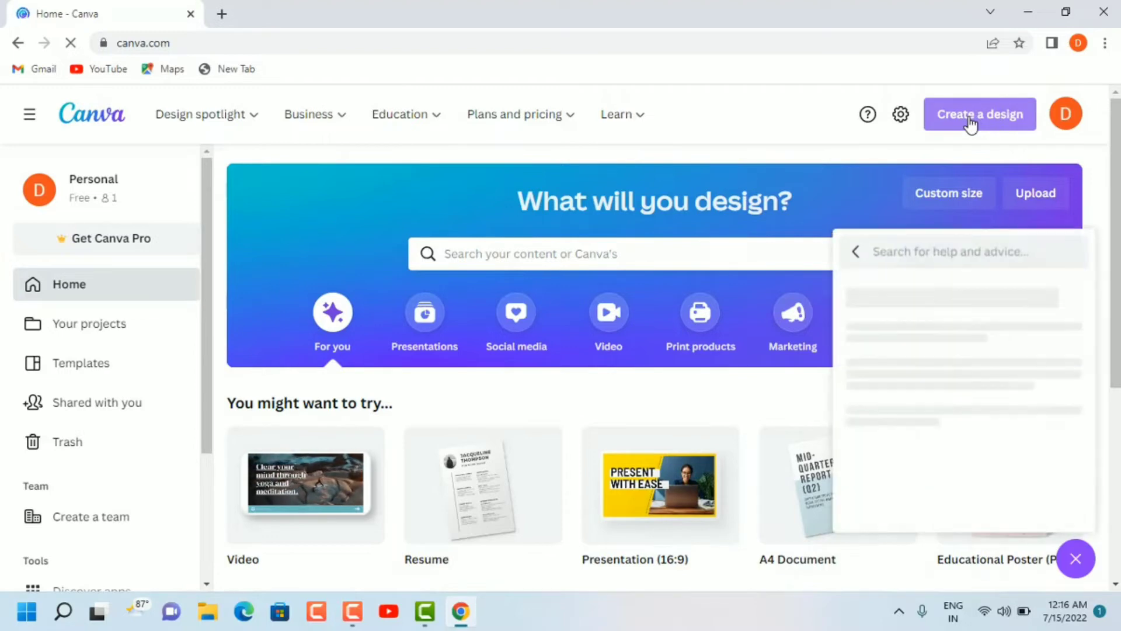
{"action": "left_click", "coordinate": [969, 117]}
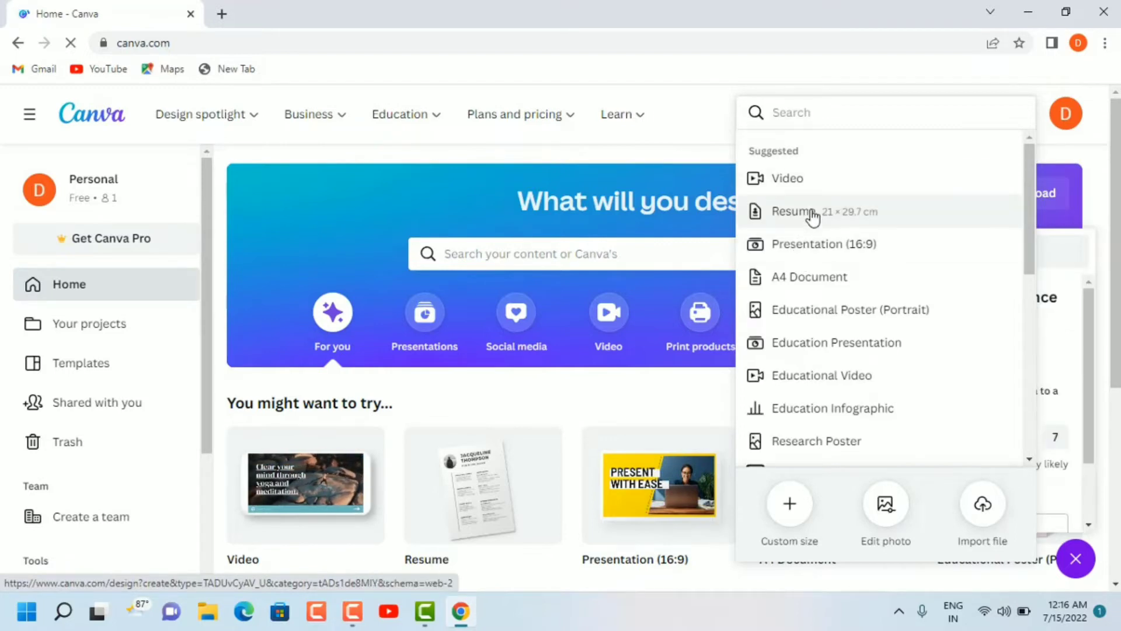
{"action": "left_click", "coordinate": [812, 216]}
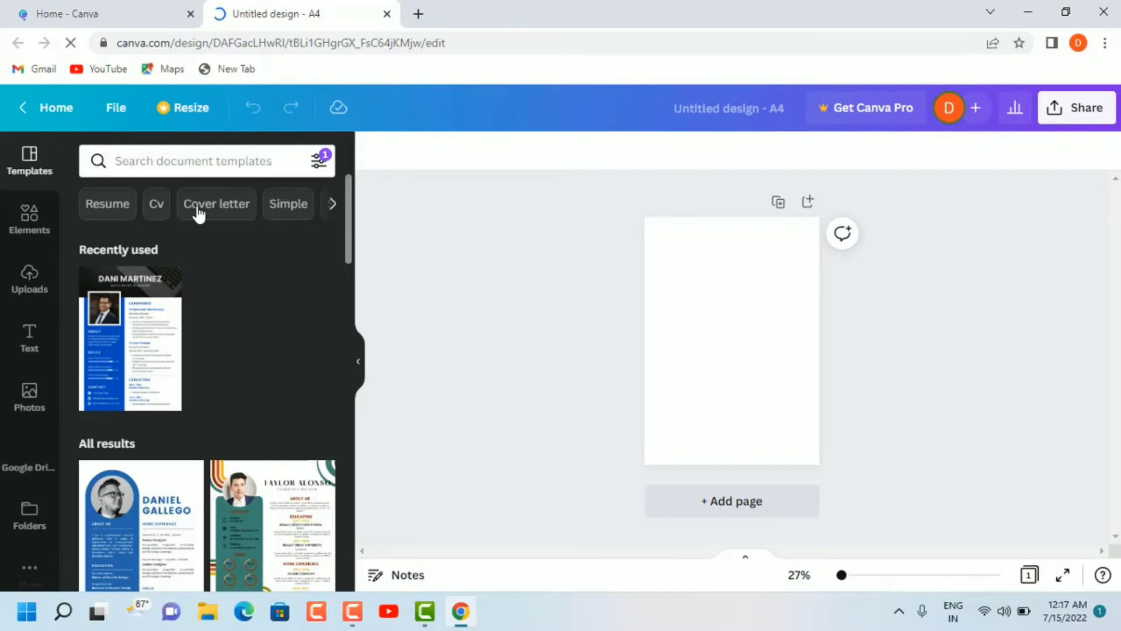
Step: Filter the templates by Cv and apply the blue resume template with the dark laptop header to the page
{"action": "left_click", "coordinate": [156, 204]}
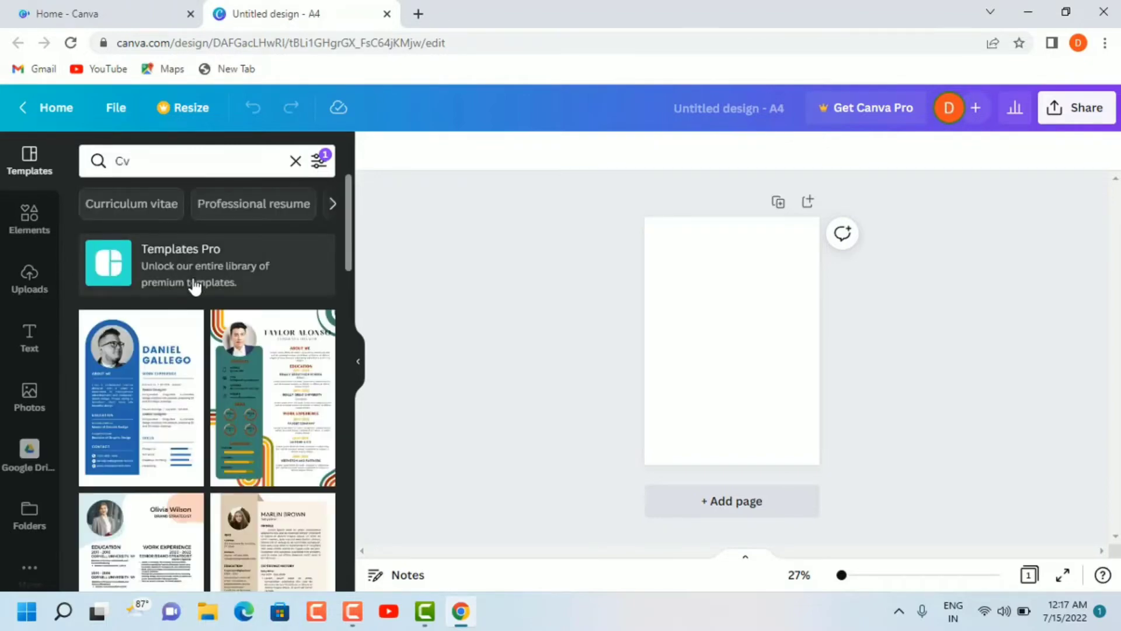
{"action": "scroll", "coordinate": [195, 286], "scroll_direction": "down", "scroll_amount": 10}
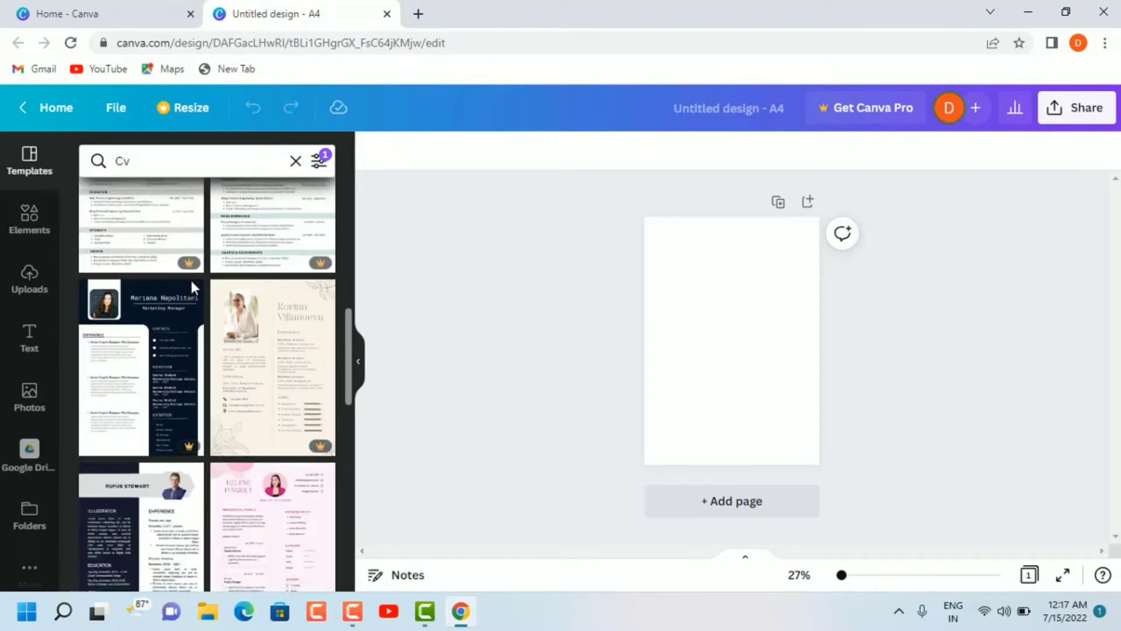
{"action": "scroll", "coordinate": [191, 283], "scroll_direction": "down", "scroll_amount": 5}
{"action": "scroll", "coordinate": [192, 282], "scroll_direction": "down", "scroll_amount": 5}
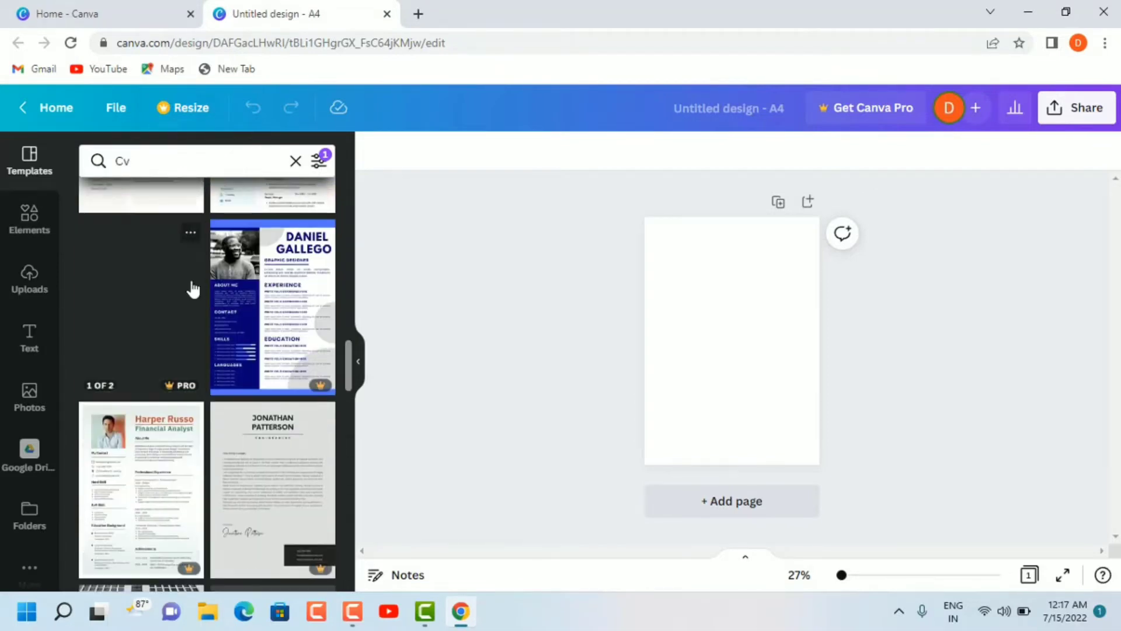
{"action": "scroll", "coordinate": [192, 289], "scroll_direction": "down", "scroll_amount": 5}
{"action": "scroll", "coordinate": [193, 288], "scroll_direction": "down", "scroll_amount": 5}
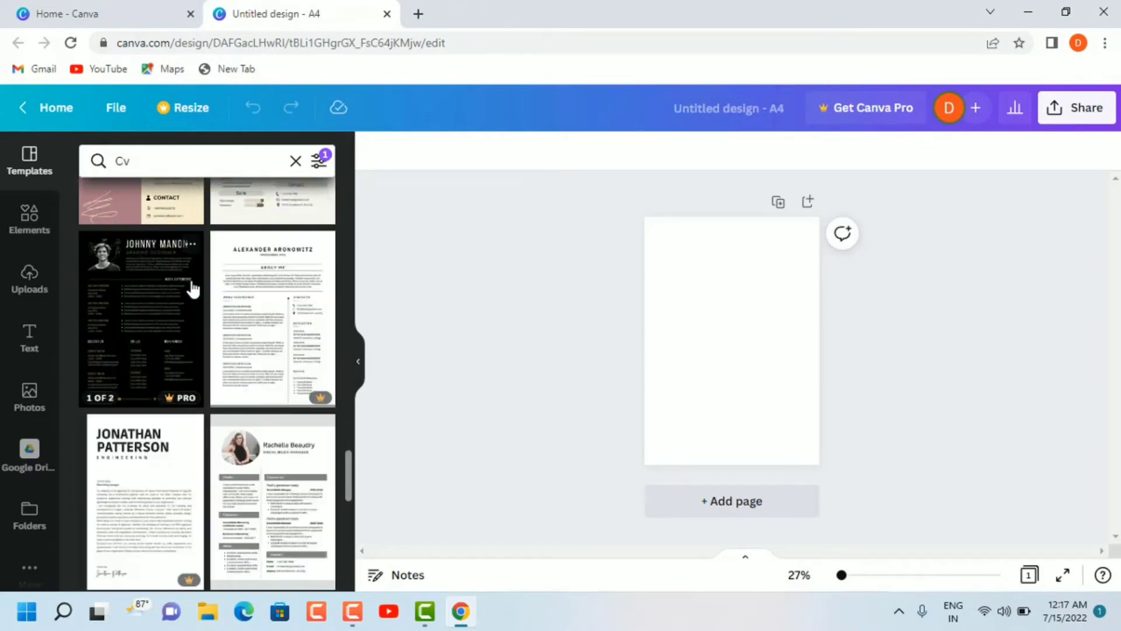
{"action": "scroll", "coordinate": [193, 289], "scroll_direction": "down", "scroll_amount": 10}
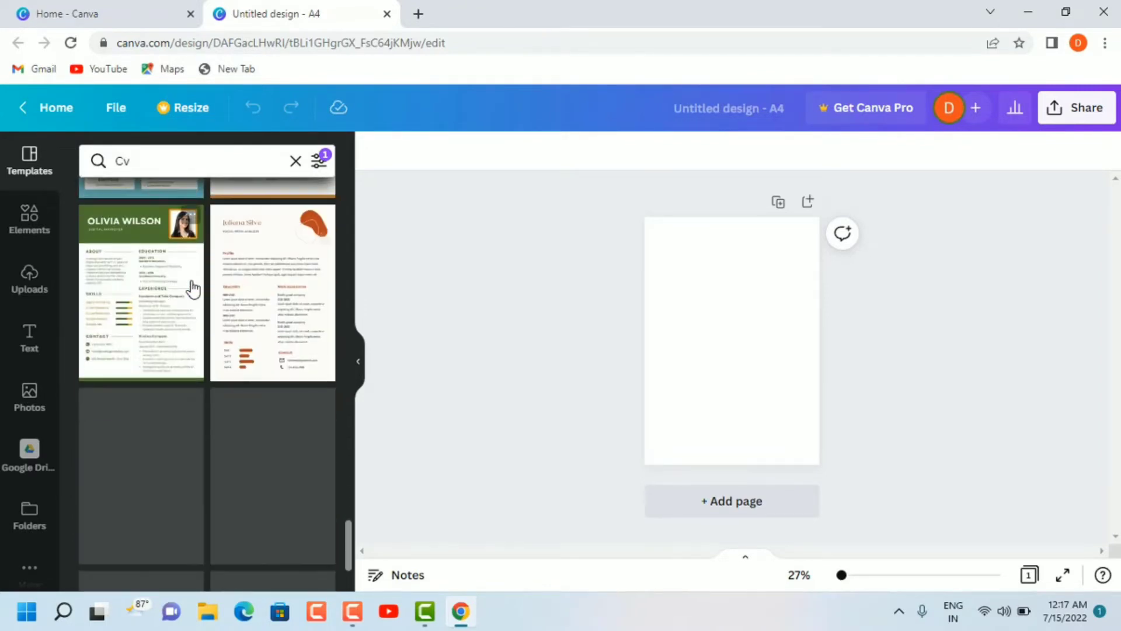
{"action": "scroll", "coordinate": [193, 288], "scroll_direction": "down", "scroll_amount": 3}
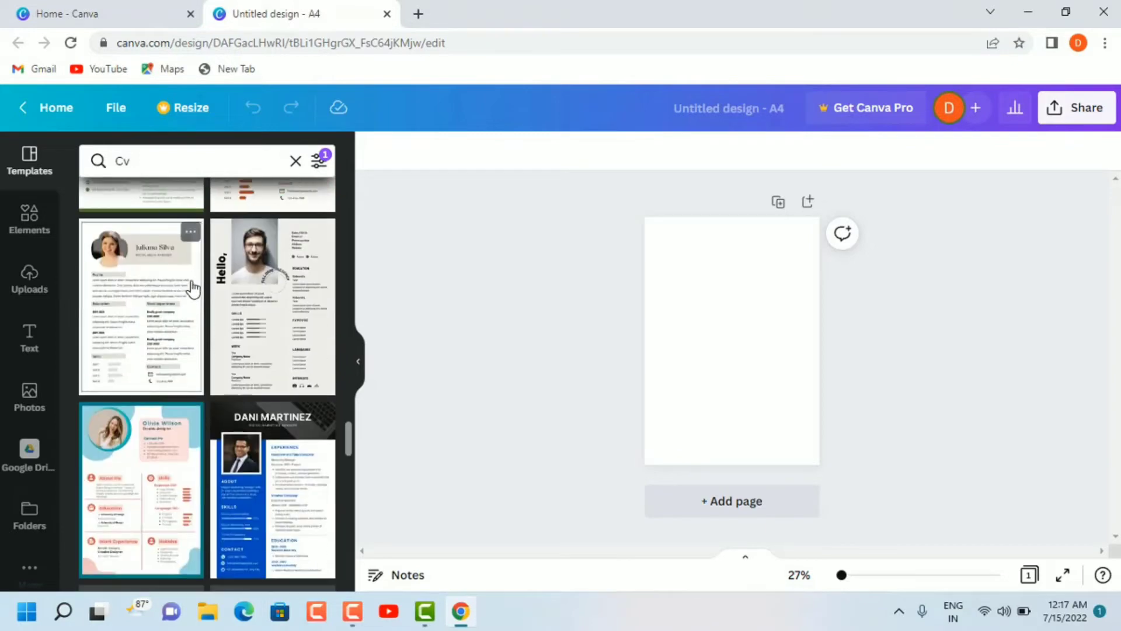
{"action": "scroll", "coordinate": [193, 288], "scroll_direction": "down", "scroll_amount": 4}
{"action": "scroll", "coordinate": [193, 288], "scroll_direction": "up", "scroll_amount": 2}
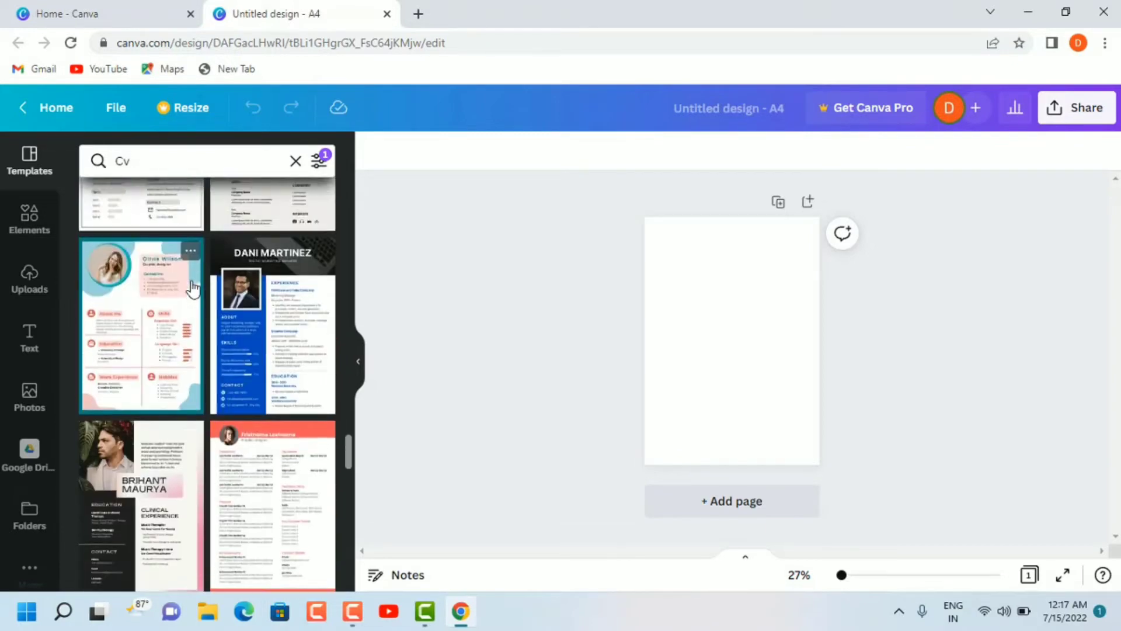
{"action": "left_click", "coordinate": [268, 269]}
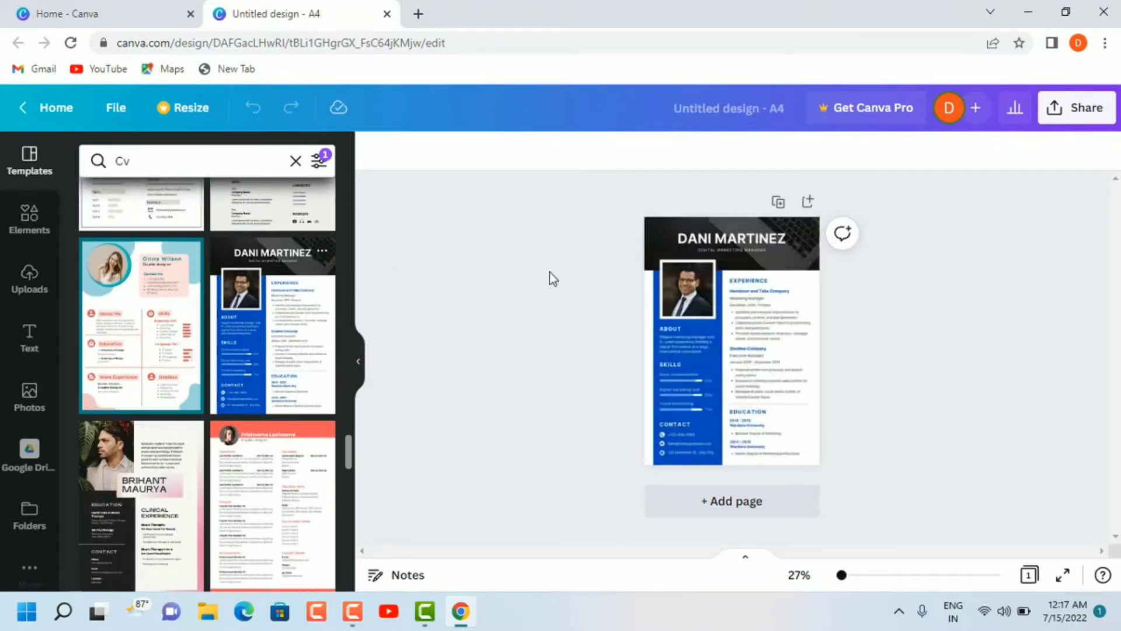
Step: Replace the large name heading in the resume header with "PC TAMILAN"
{"action": "left_click", "coordinate": [856, 575]}
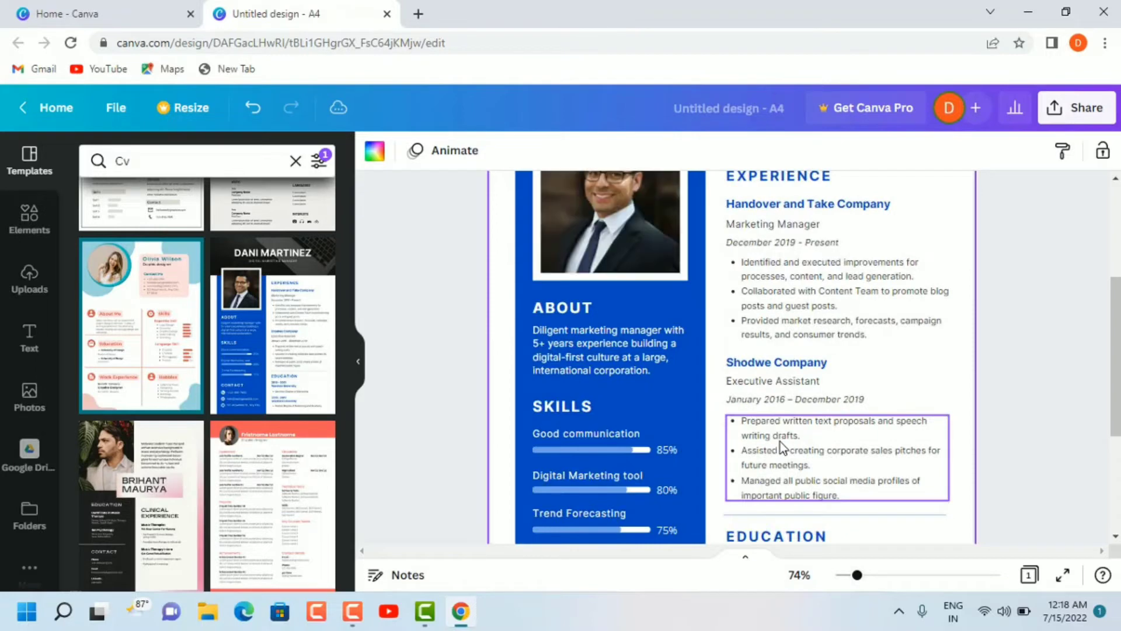
{"action": "scroll", "coordinate": [1101, 325], "scroll_direction": "up", "scroll_amount": 4}
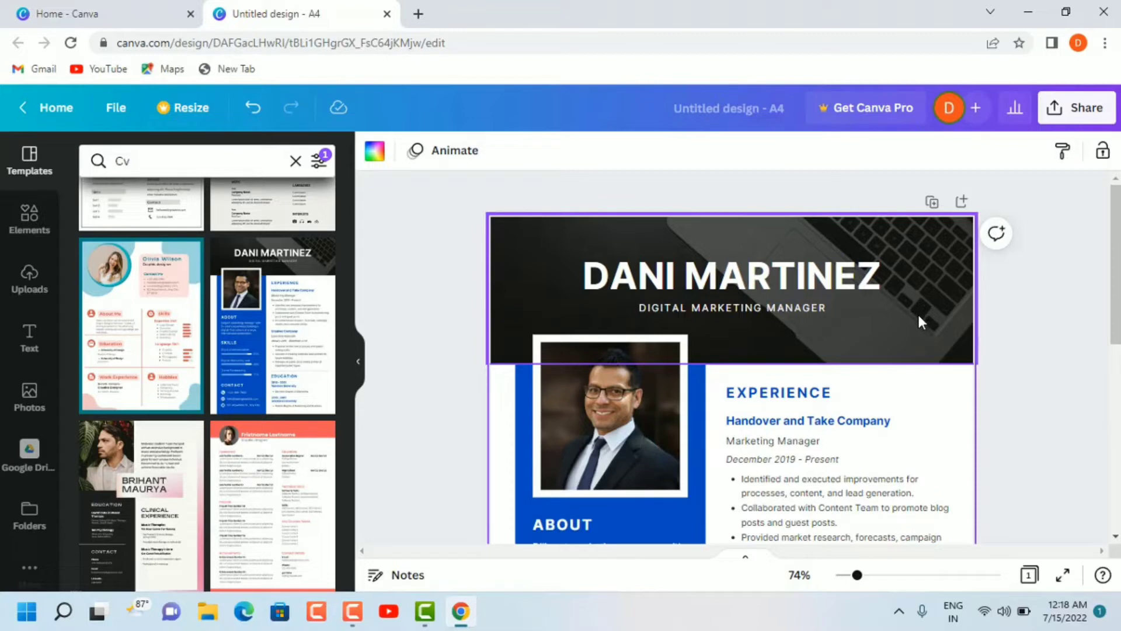
{"action": "left_click", "coordinate": [1007, 336]}
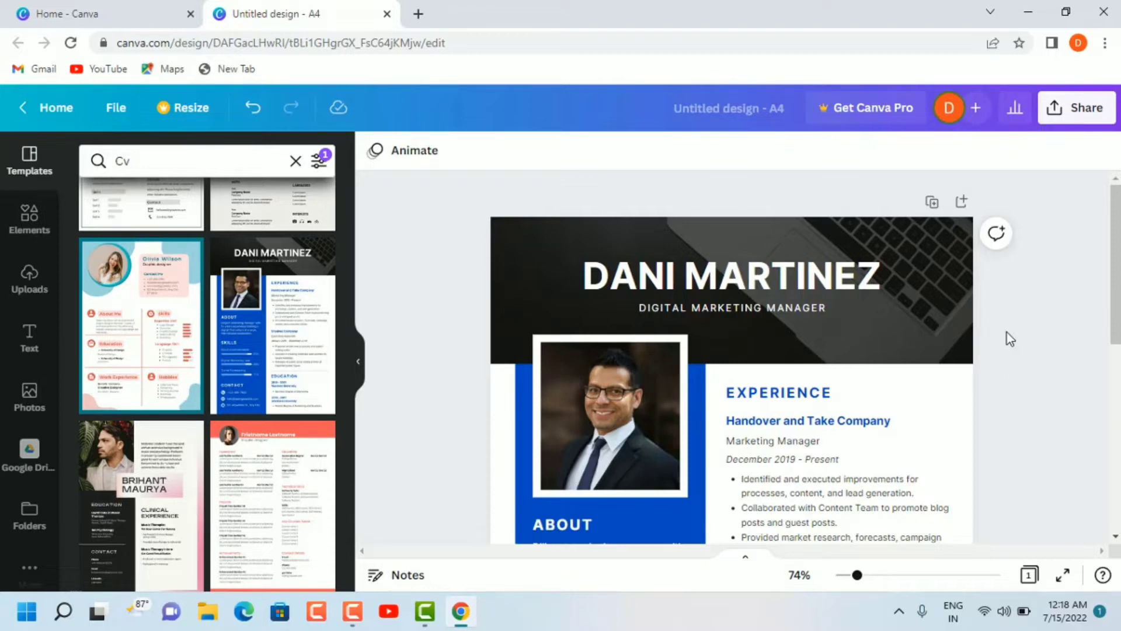
{"action": "left_click", "coordinate": [867, 276]}
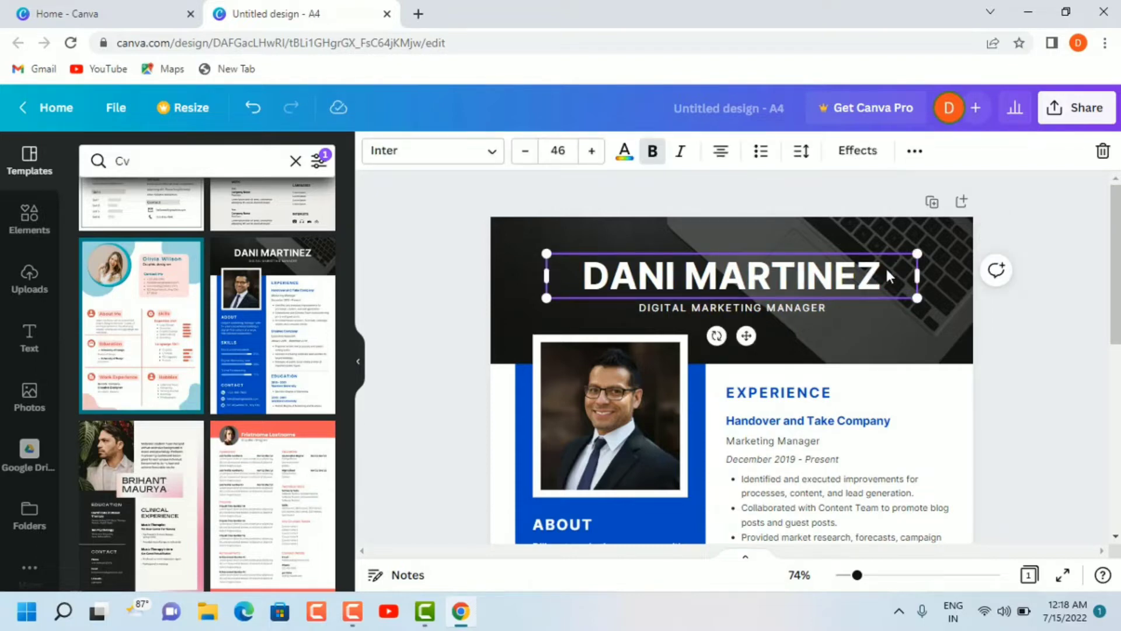
{"action": "double_click", "coordinate": [887, 272]}
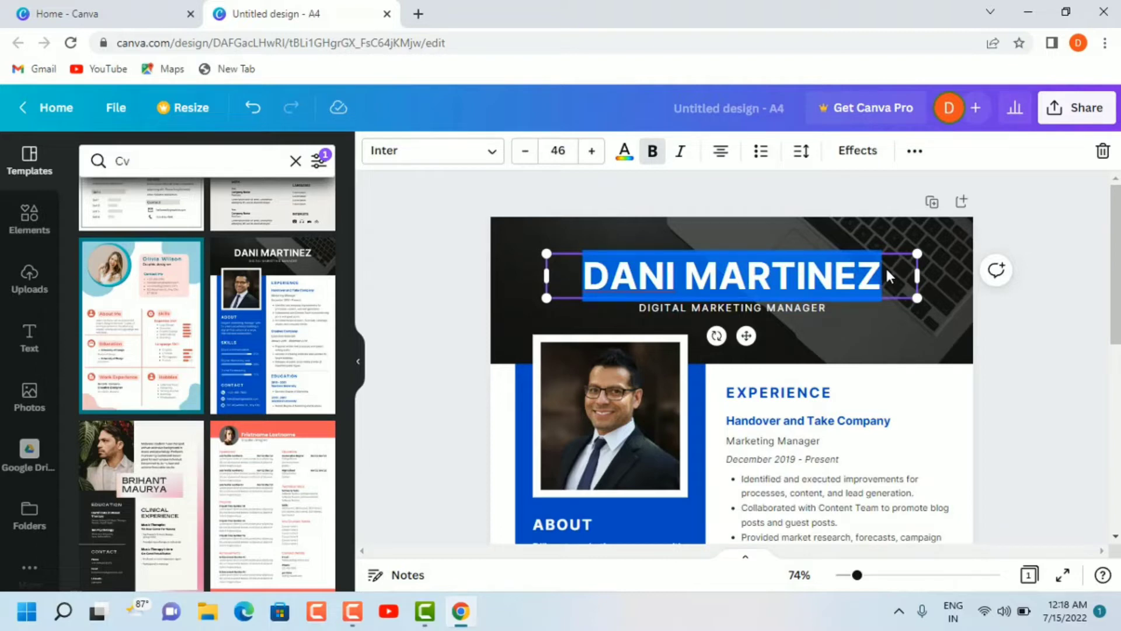
{"action": "key", "text": "BackSpace"}
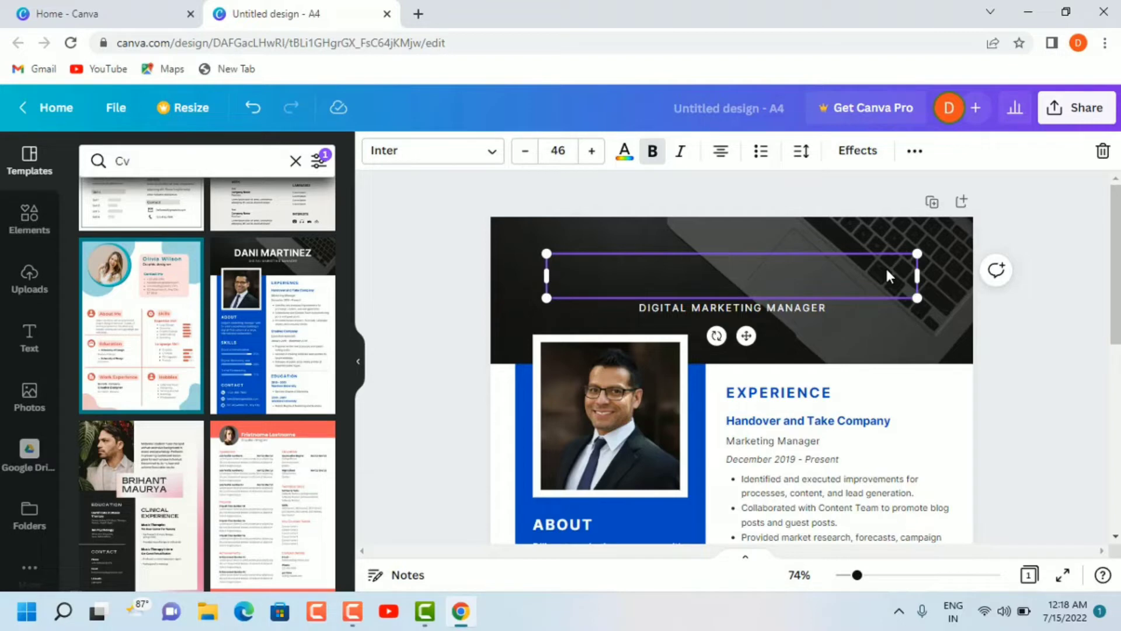
{"action": "type", "text": "PC"}
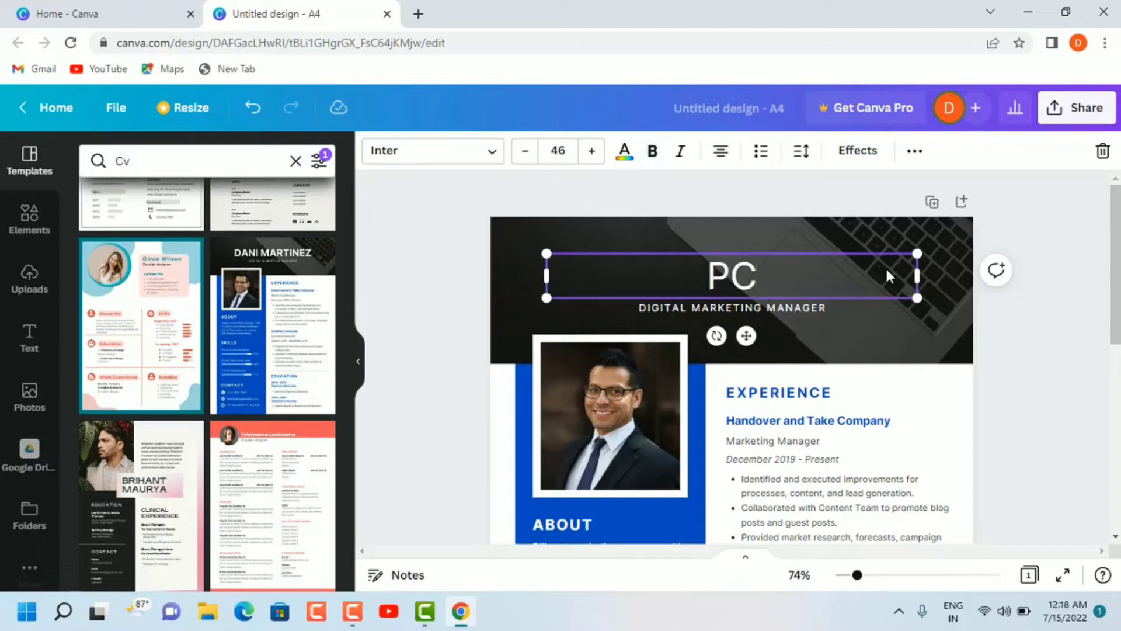
{"action": "type", "text": " TAMILAN"}
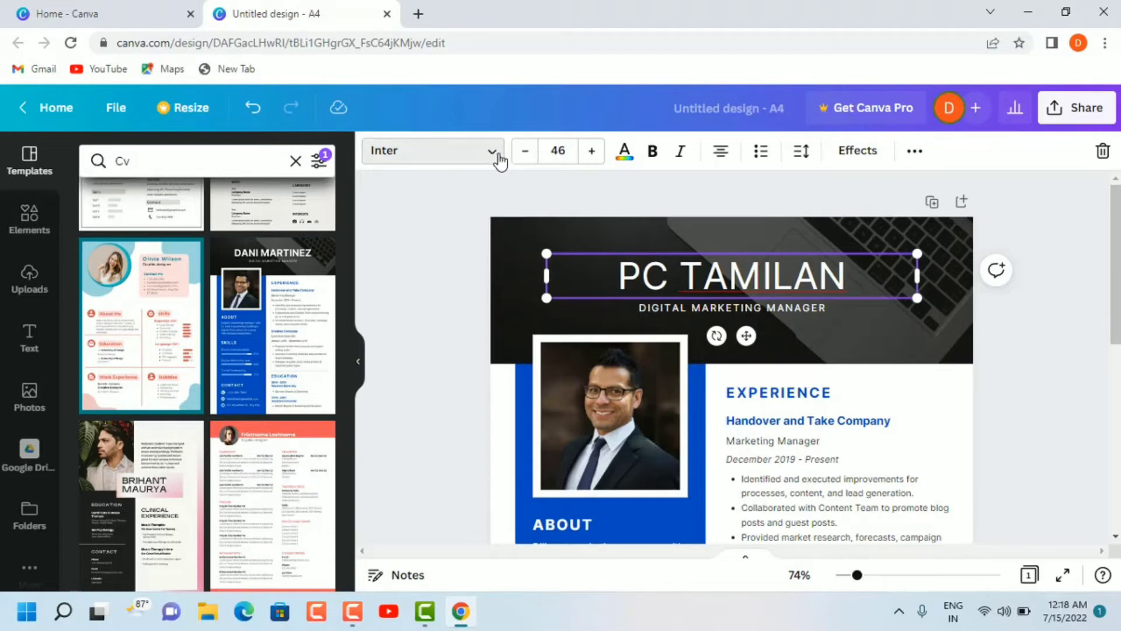
Step: Change the font of the name heading to Batangas
{"action": "left_click", "coordinate": [444, 149]}
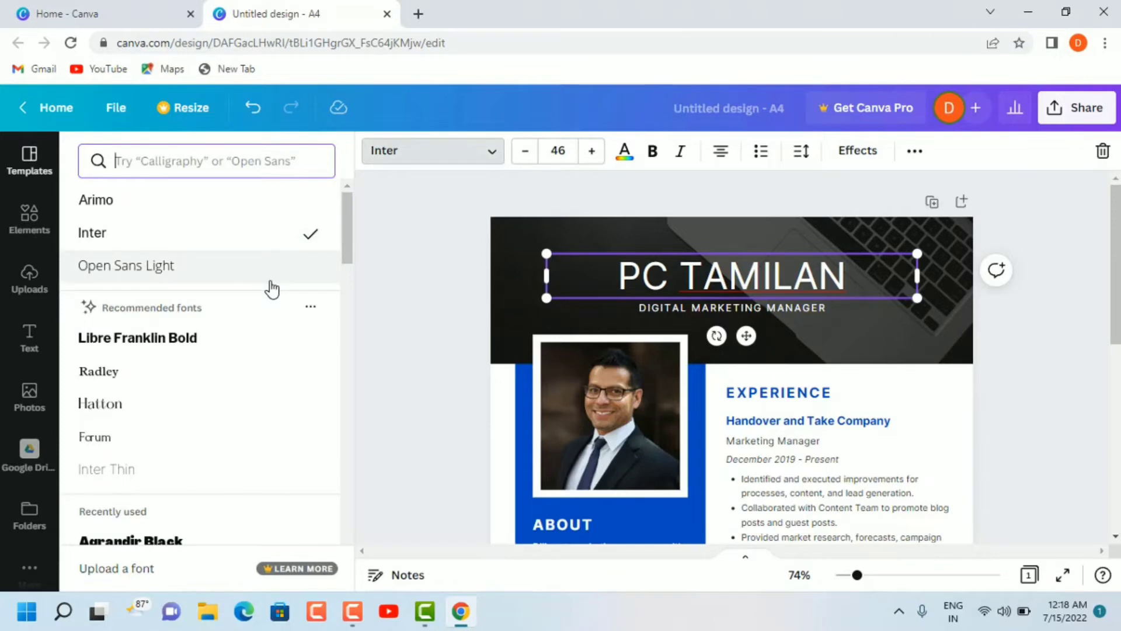
{"action": "scroll", "coordinate": [273, 289], "scroll_direction": "down", "scroll_amount": 2}
{"action": "scroll", "coordinate": [272, 289], "scroll_direction": "down", "scroll_amount": 2}
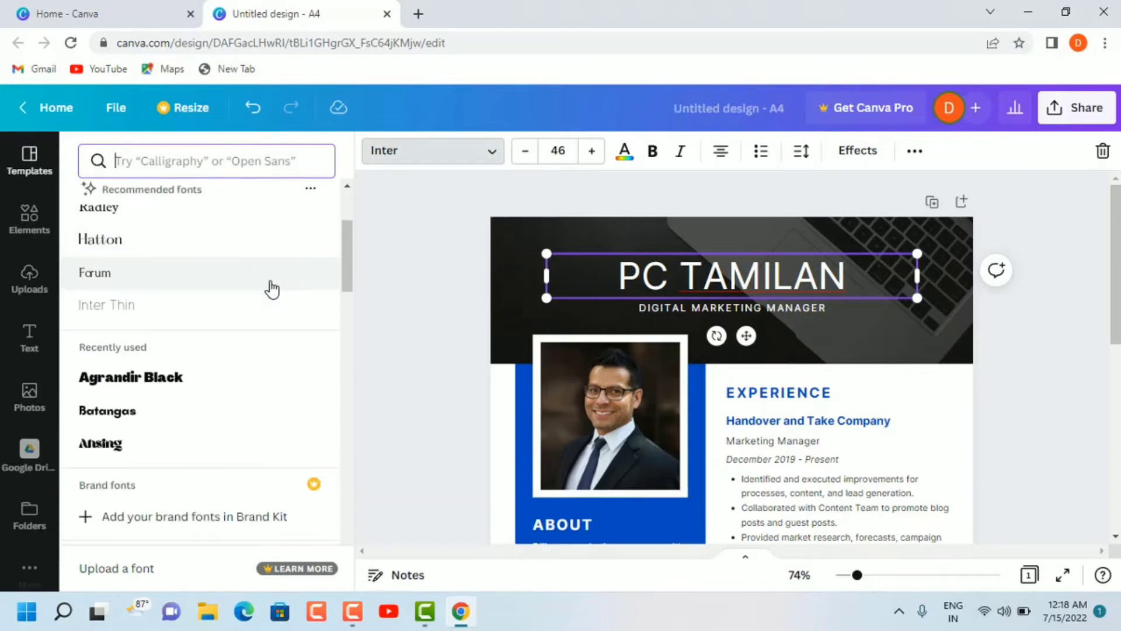
{"action": "scroll", "coordinate": [272, 289], "scroll_direction": "down", "scroll_amount": 4}
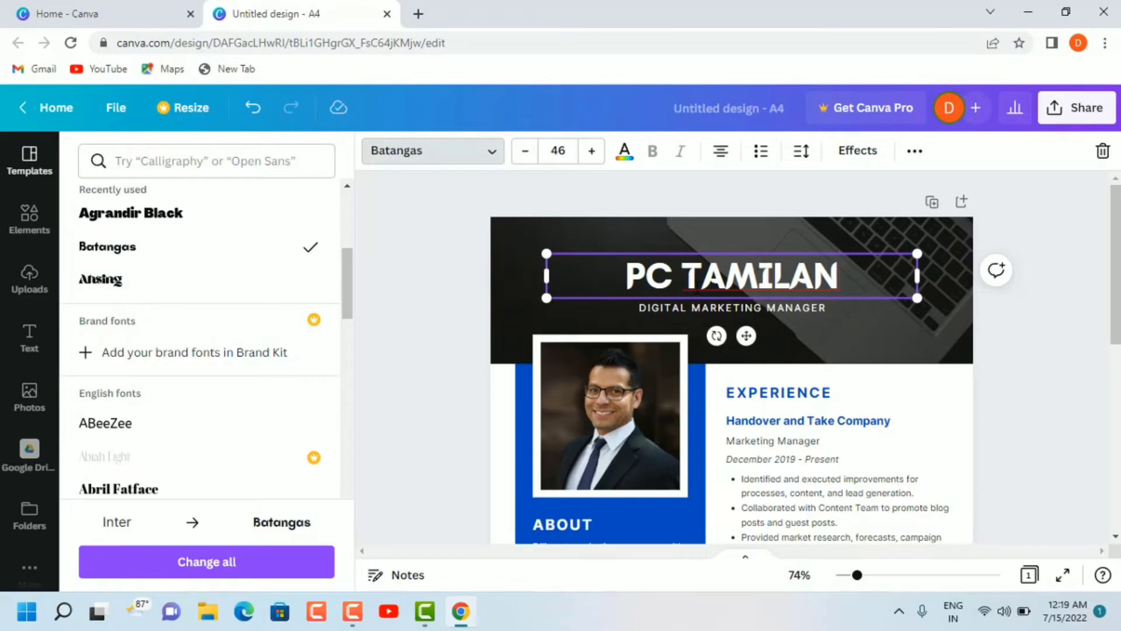
Step: Replace the job title below the name heading with "YOUTUBER"
{"action": "left_click", "coordinate": [798, 308]}
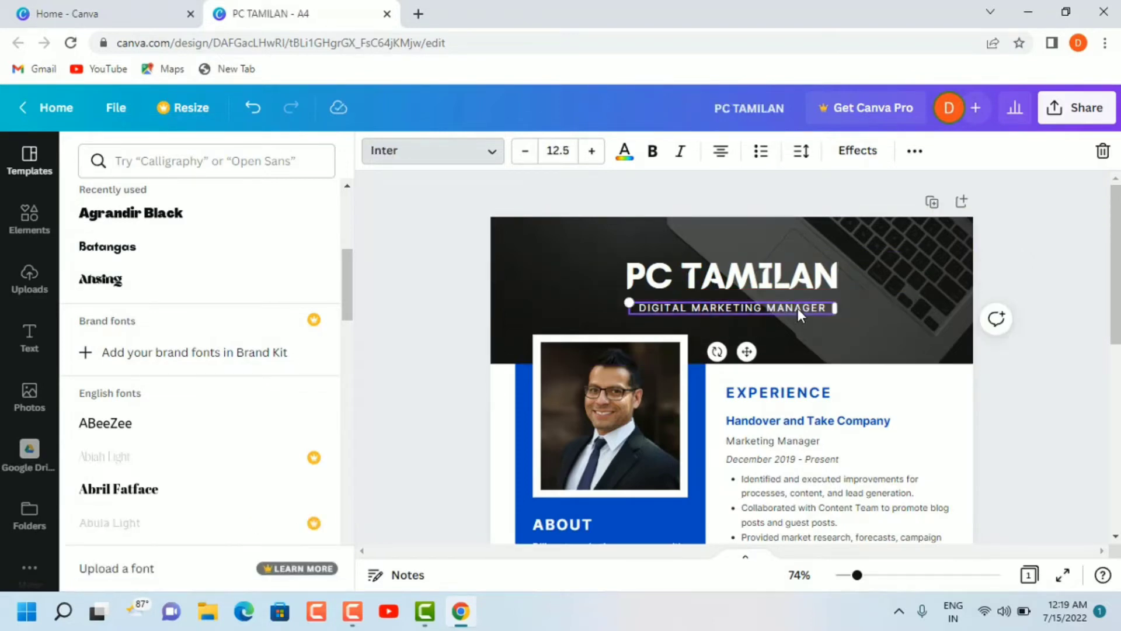
{"action": "double_click", "coordinate": [828, 308]}
{"action": "key", "text": "BackSpace"}
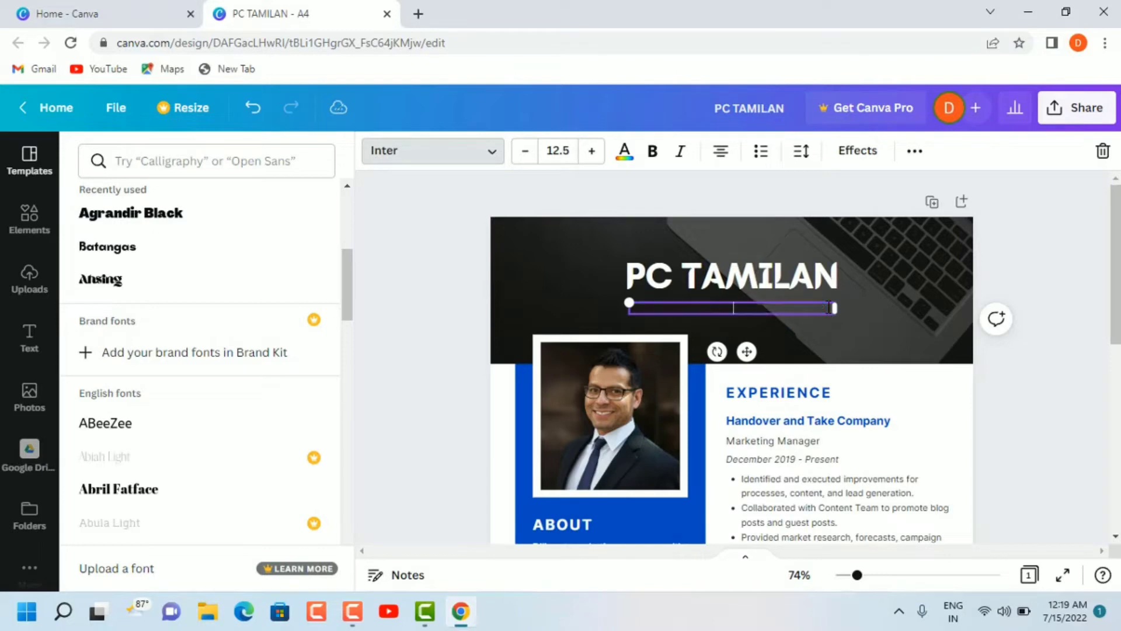
{"action": "type", "text": "YOUTUBER"}
Step: Change the font of the job title to Ahsing
{"action": "left_click", "coordinate": [491, 152]}
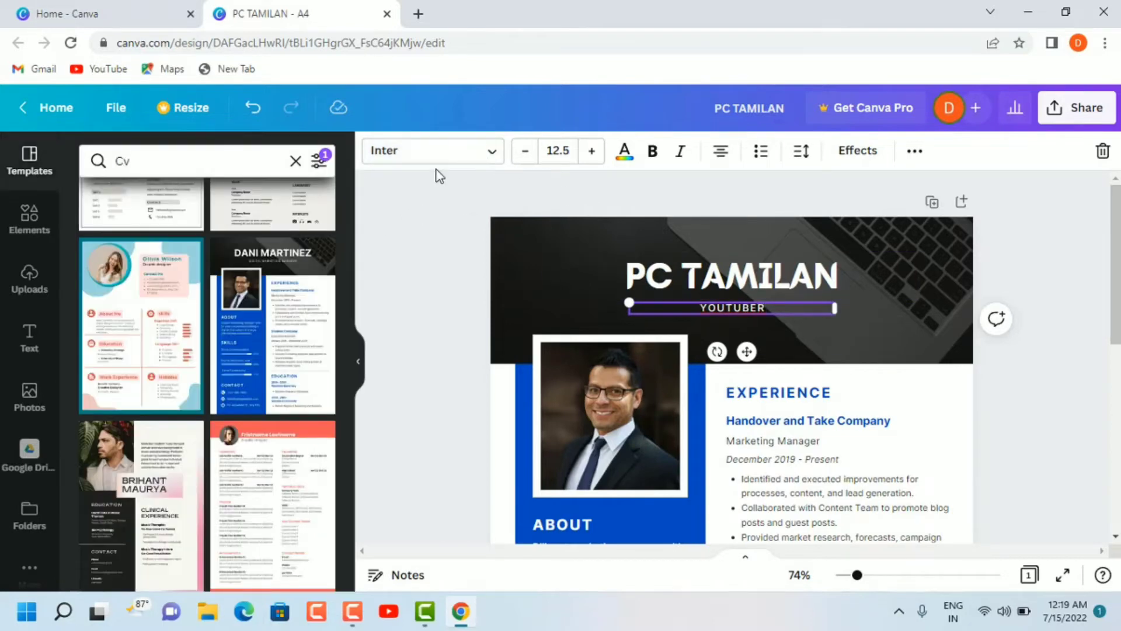
{"action": "left_click", "coordinate": [480, 154]}
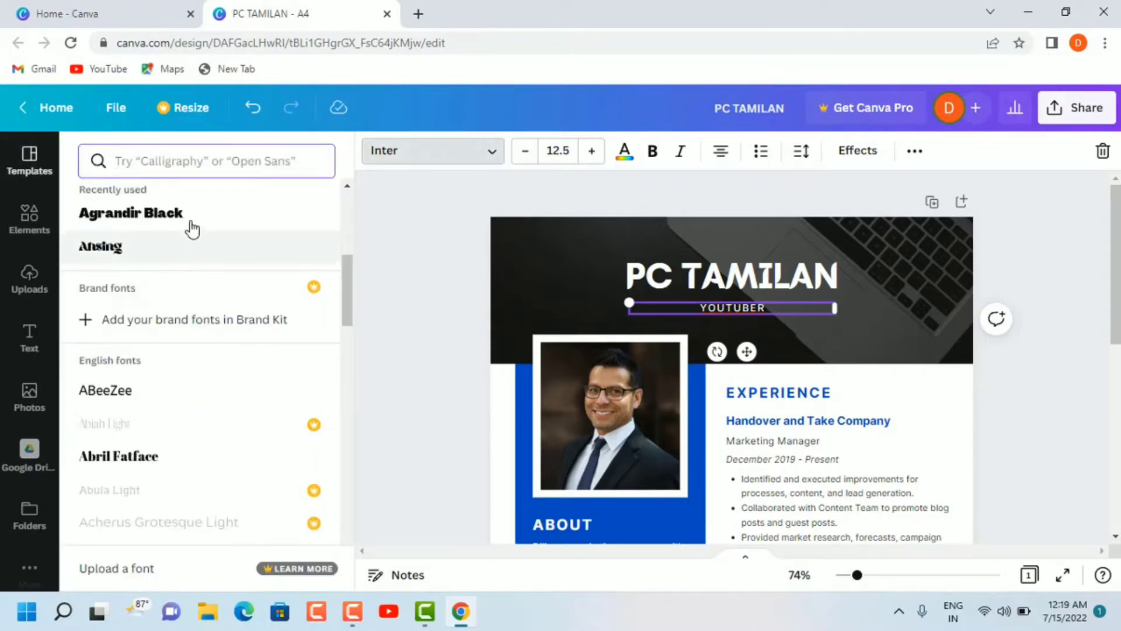
{"action": "left_click", "coordinate": [182, 263]}
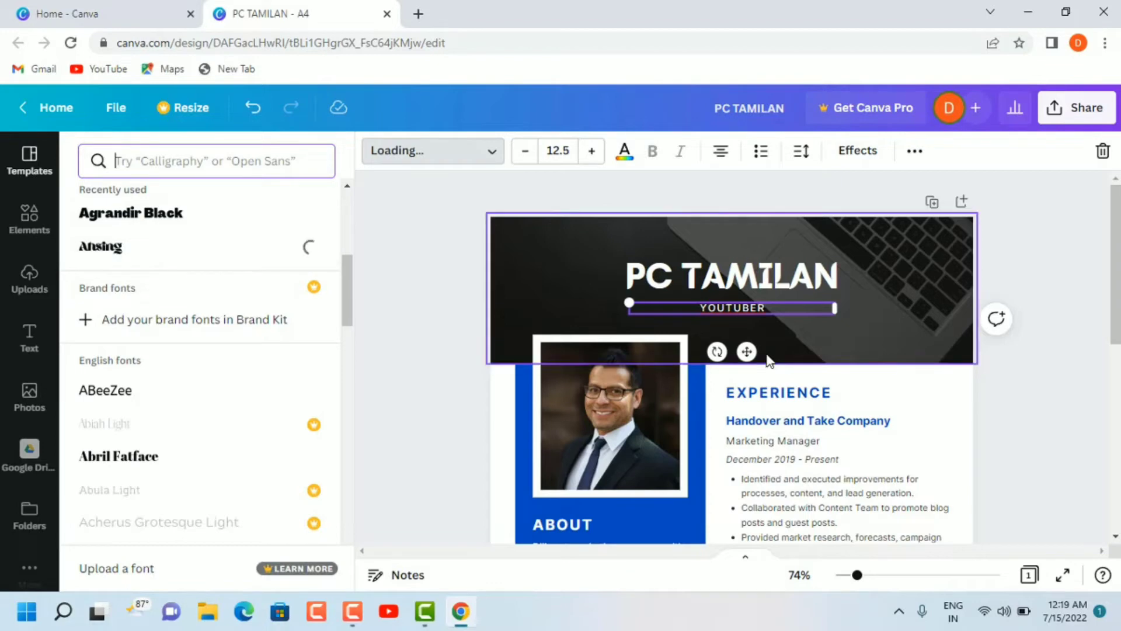
{"action": "scroll", "coordinate": [769, 360], "scroll_direction": "down", "scroll_amount": 3}
{"action": "scroll", "coordinate": [768, 361], "scroll_direction": "up", "scroll_amount": 2}
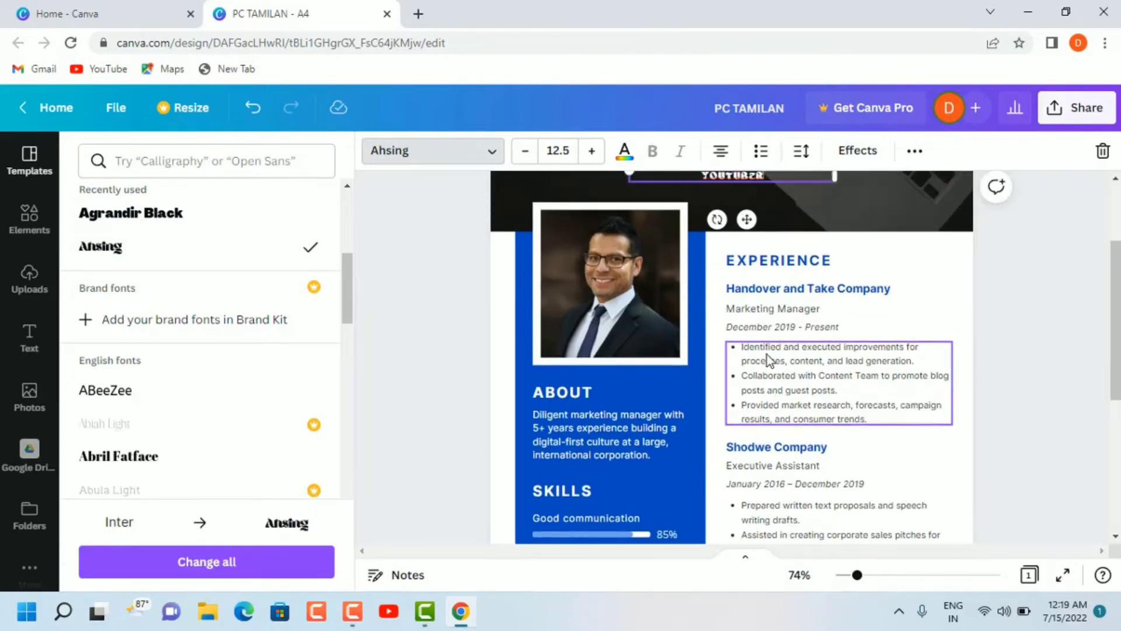
{"action": "left_click", "coordinate": [610, 319]}
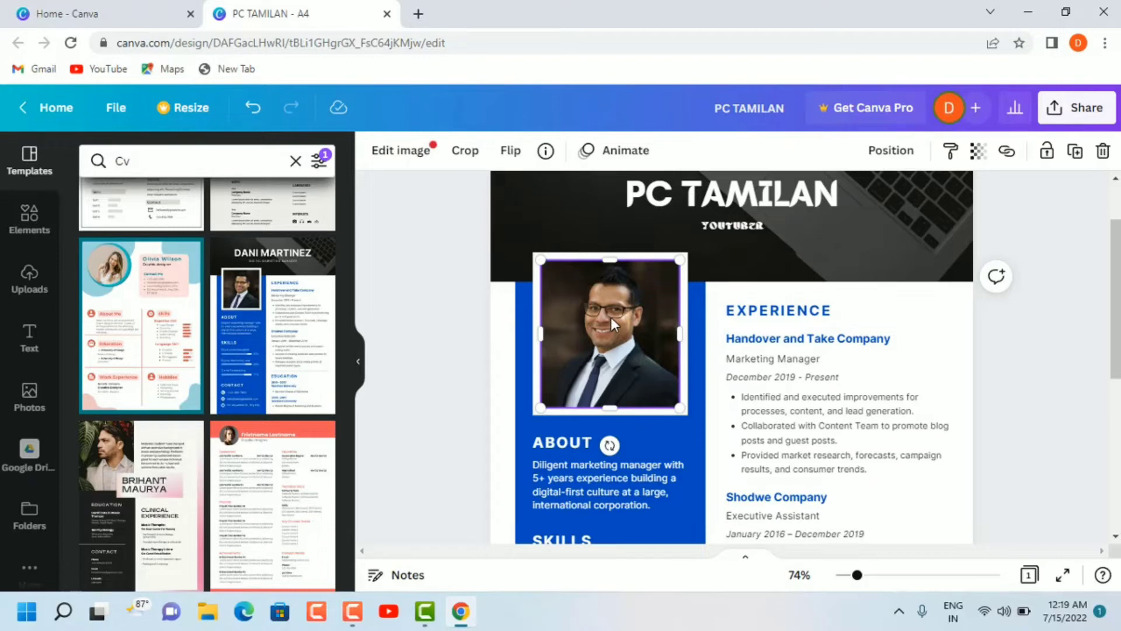
Step: Replace the paragraph under the ABOUT heading with "SOCIAL MEDIYA"
{"action": "scroll", "coordinate": [610, 317], "scroll_direction": "down", "scroll_amount": 1}
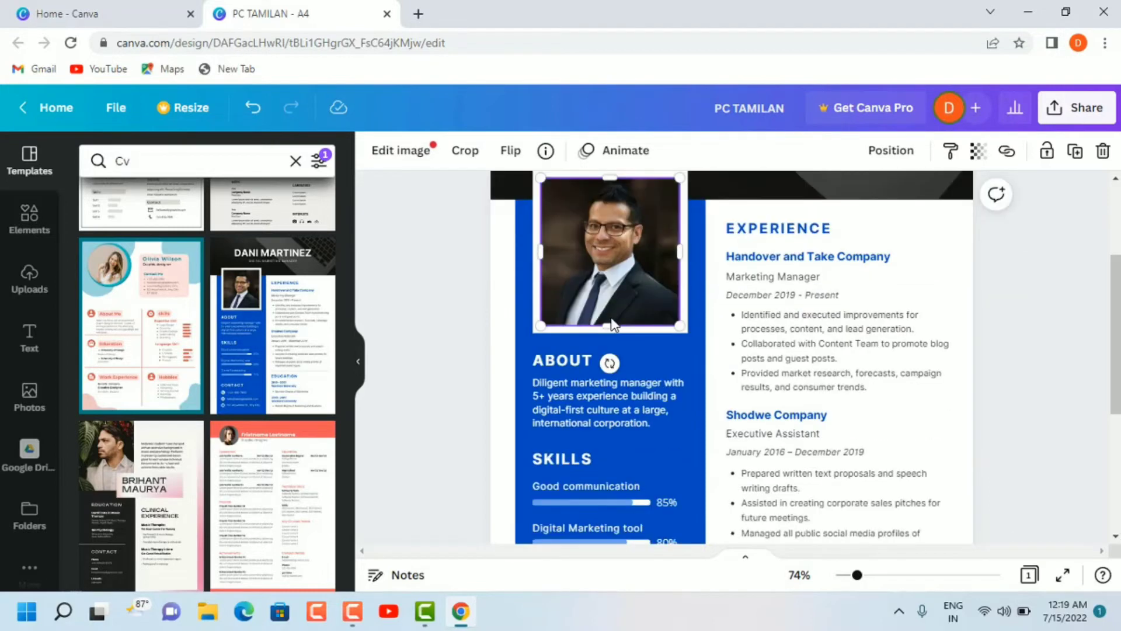
{"action": "left_click", "coordinate": [570, 383]}
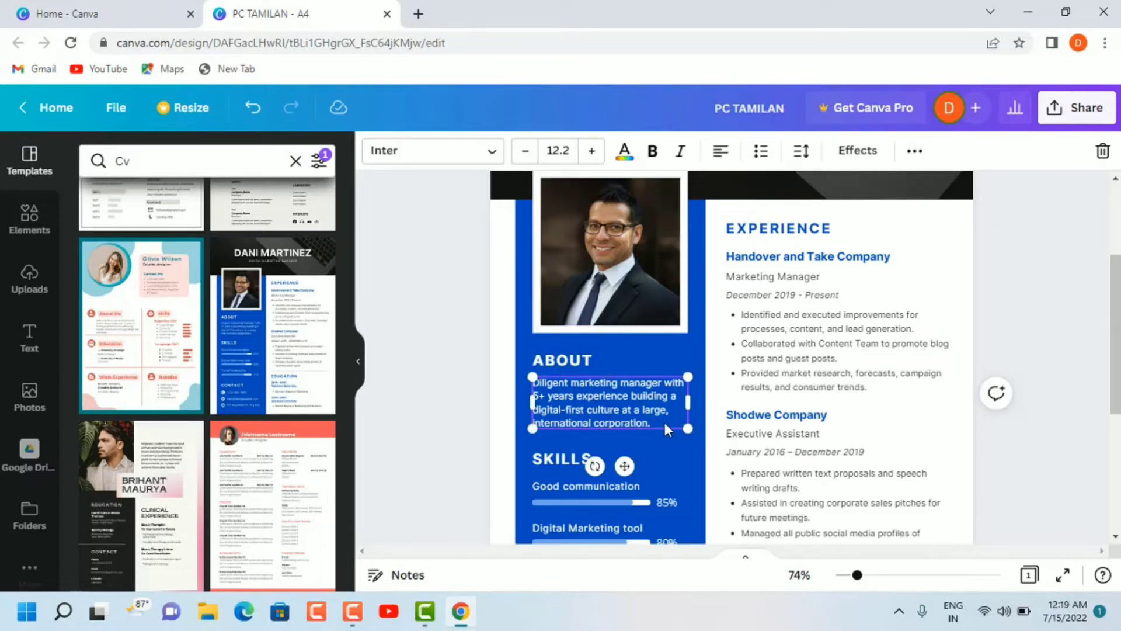
{"action": "double_click", "coordinate": [653, 419]}
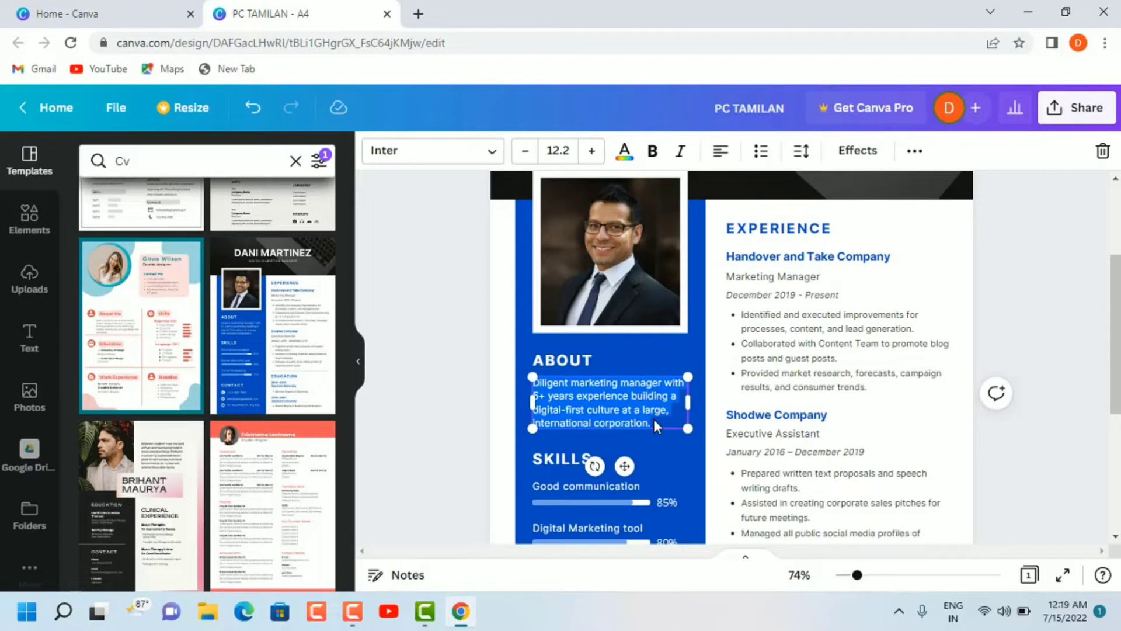
{"action": "key", "text": "BackSpace"}
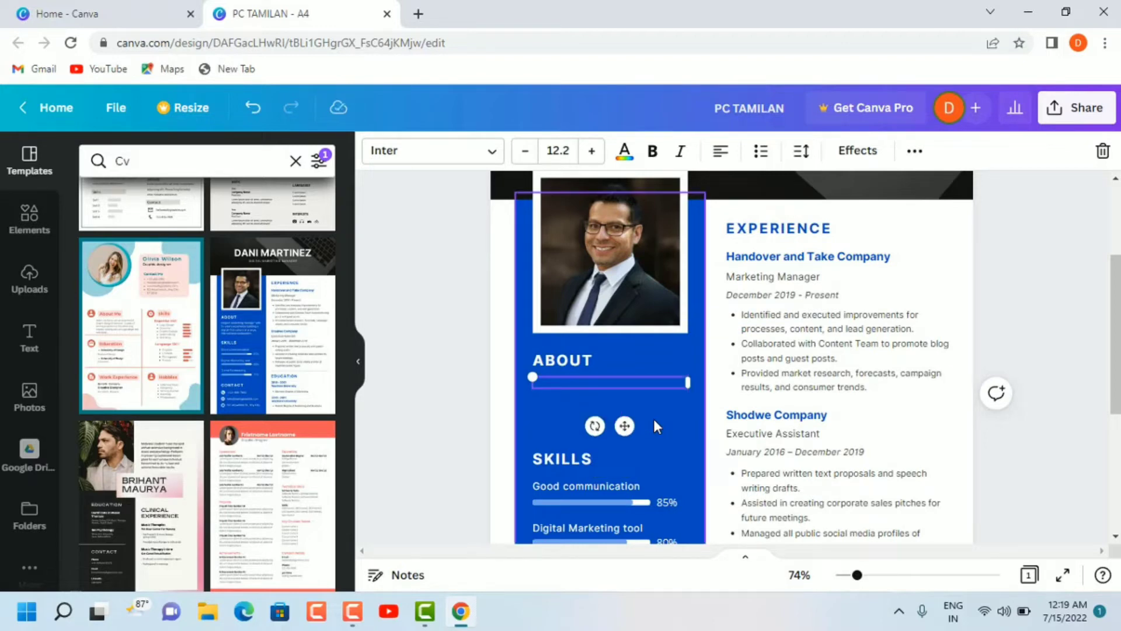
{"action": "type", "text": "social mediya"}
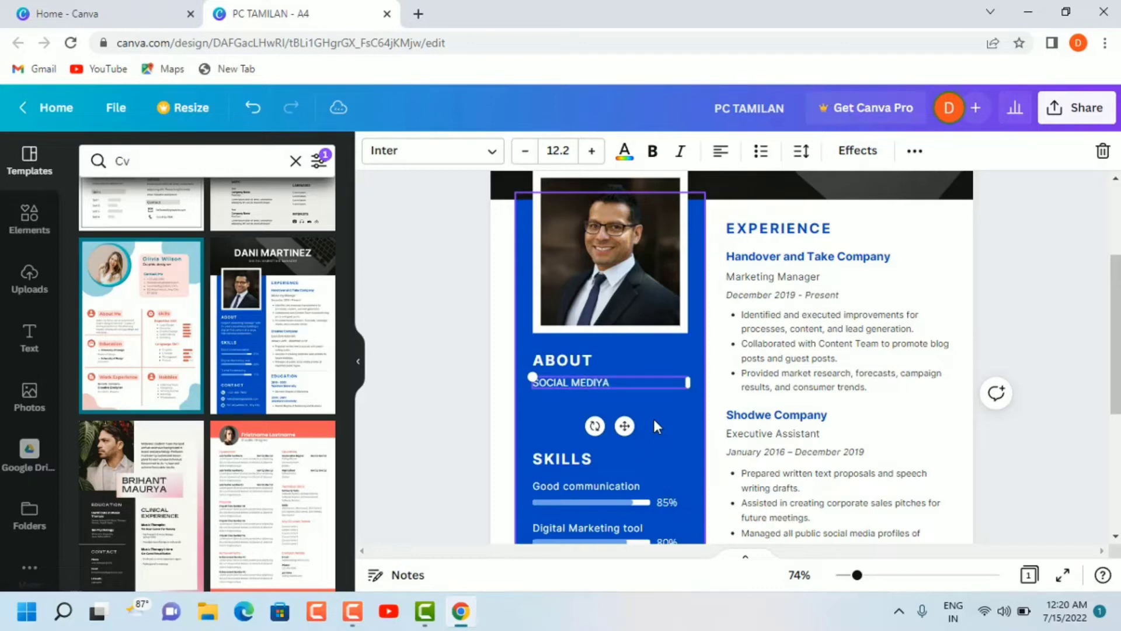
Step: Replace the first skill "Good communication" with "ENGLISH" and set its progress bar to 100 percent
{"action": "scroll", "coordinate": [654, 420], "scroll_direction": "down", "scroll_amount": 3}
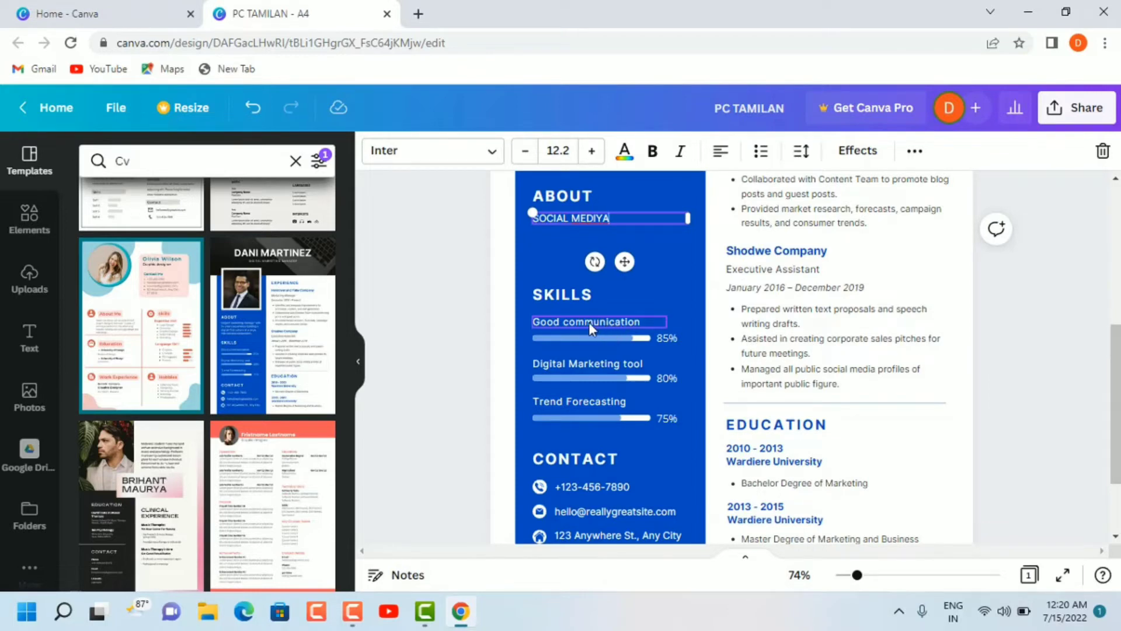
{"action": "left_click", "coordinate": [646, 319]}
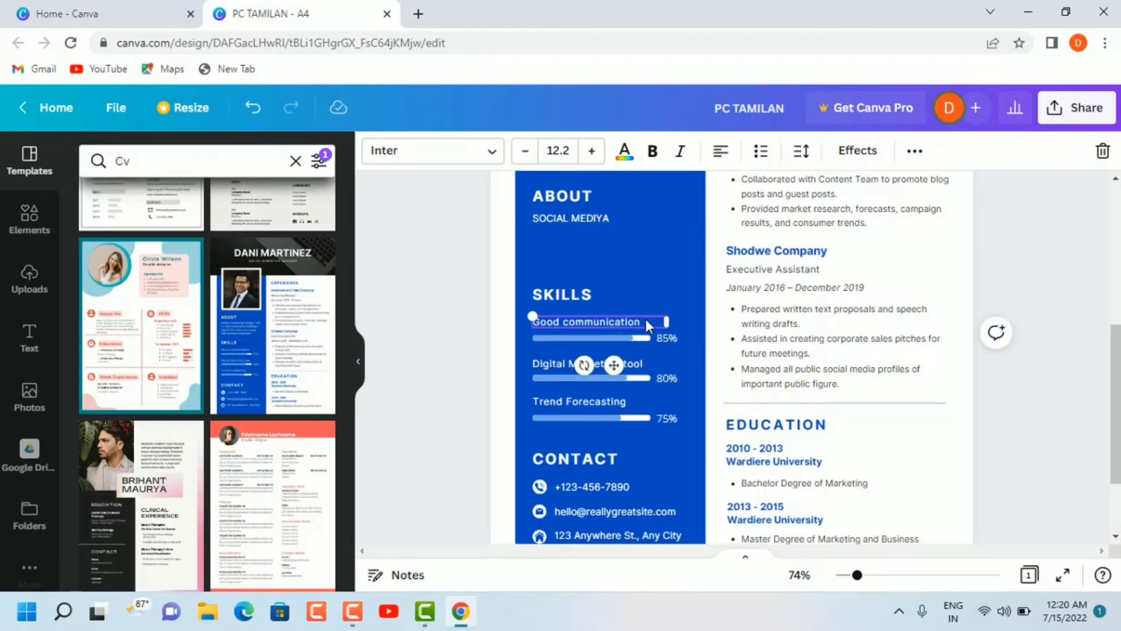
{"action": "left_click", "coordinate": [646, 319]}
{"action": "key", "text": "BackSpace"}
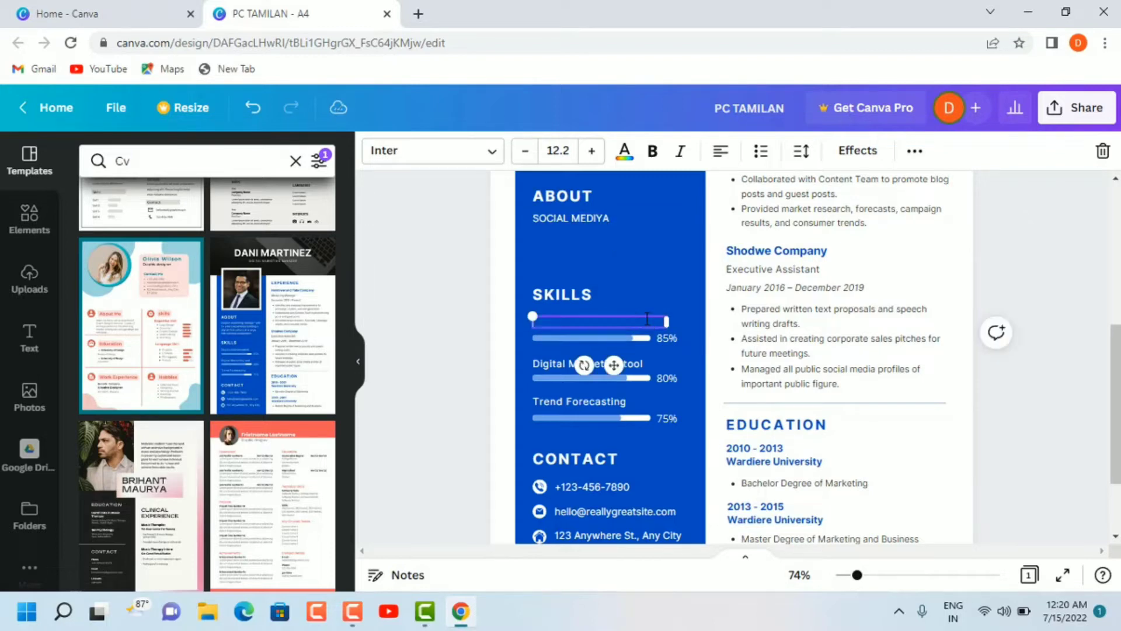
{"action": "type", "text": "ENGLISH"}
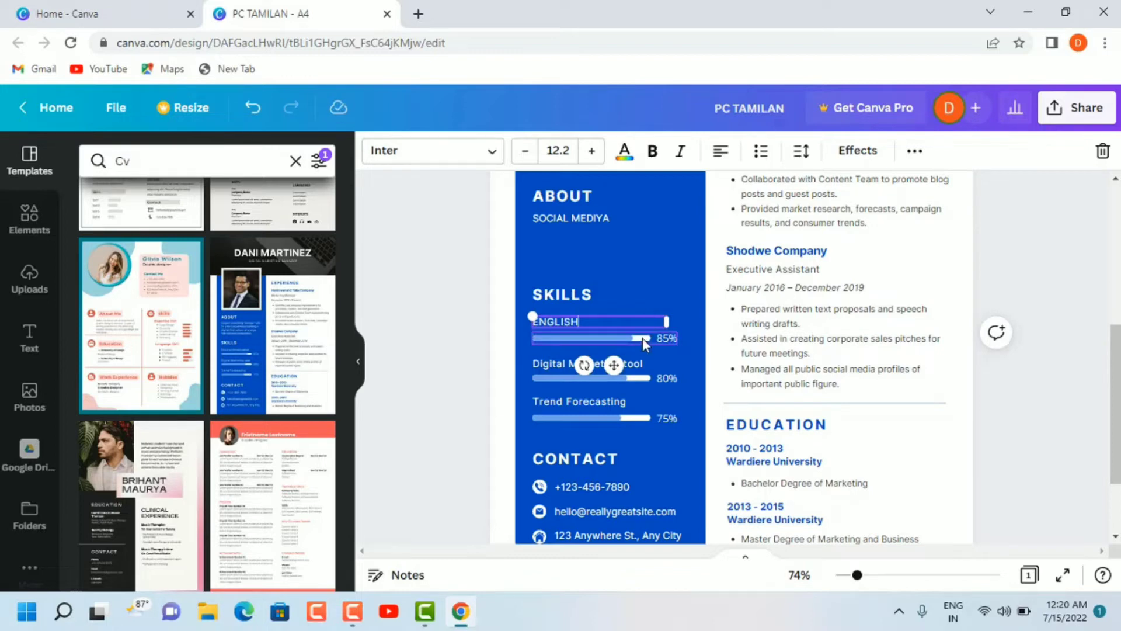
{"action": "left_click", "coordinate": [642, 338]}
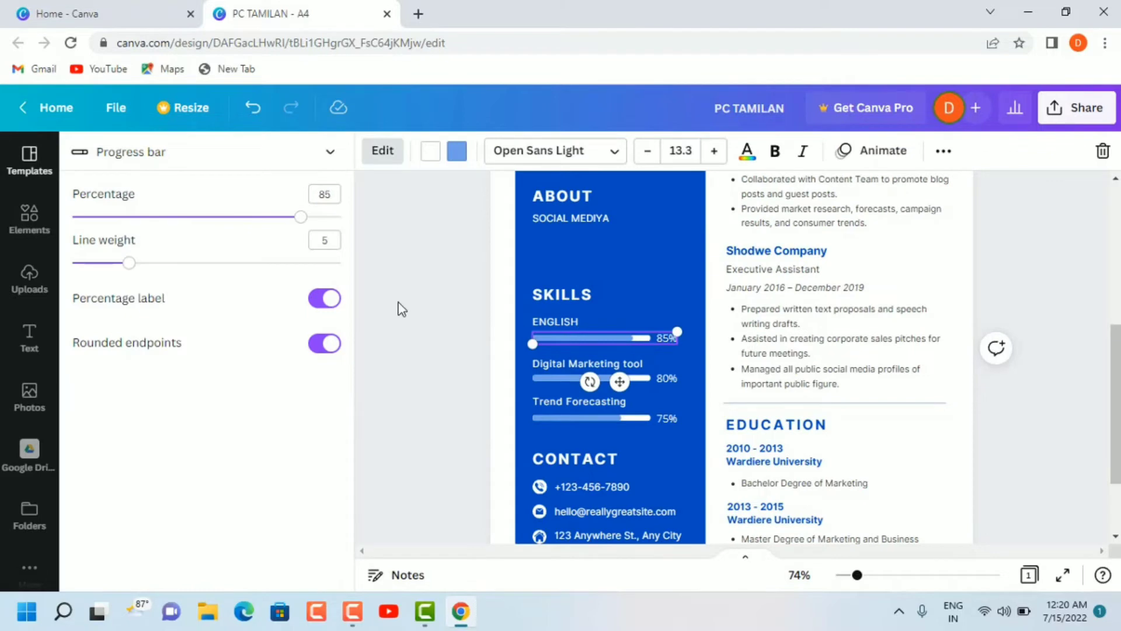
{"action": "left_click_drag", "start_coordinate": [301, 217], "coordinate": [343, 229]}
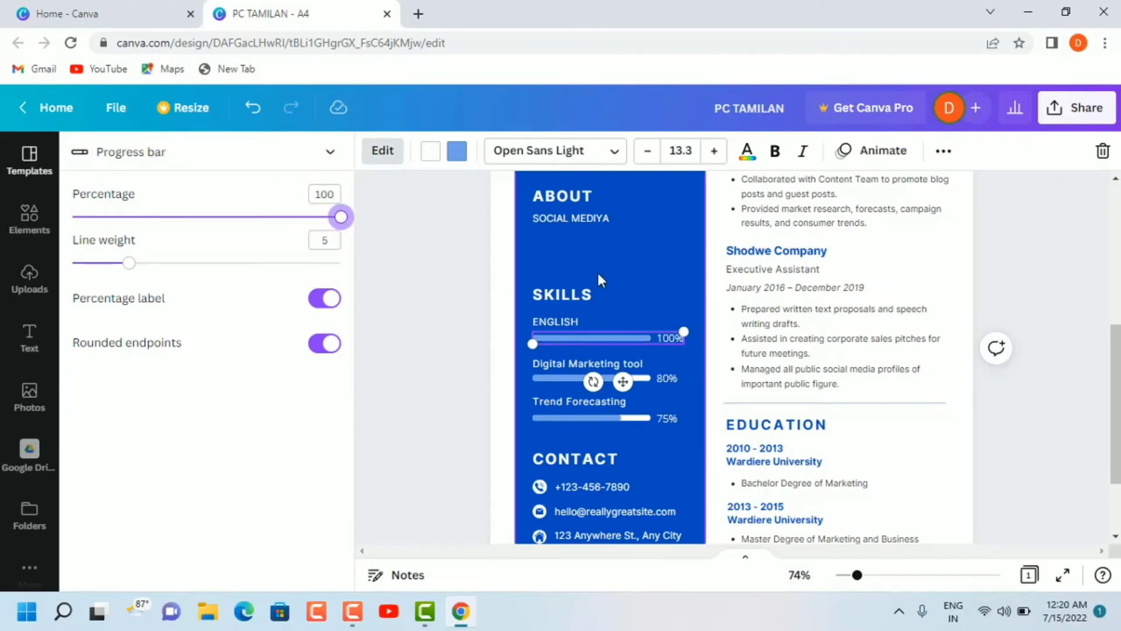
Step: Replace the sample phone number in the CONTACT section with the owner's partly masked phone number
{"action": "scroll", "coordinate": [636, 310], "scroll_direction": "down", "scroll_amount": 2}
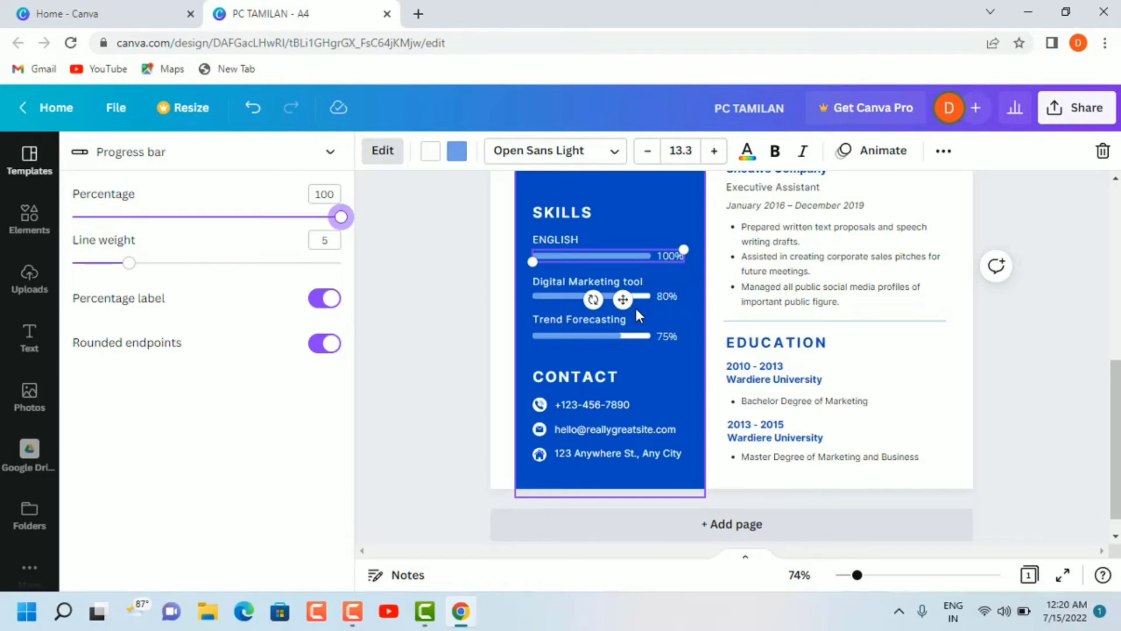
{"action": "scroll", "coordinate": [635, 306], "scroll_direction": "down", "scroll_amount": 1}
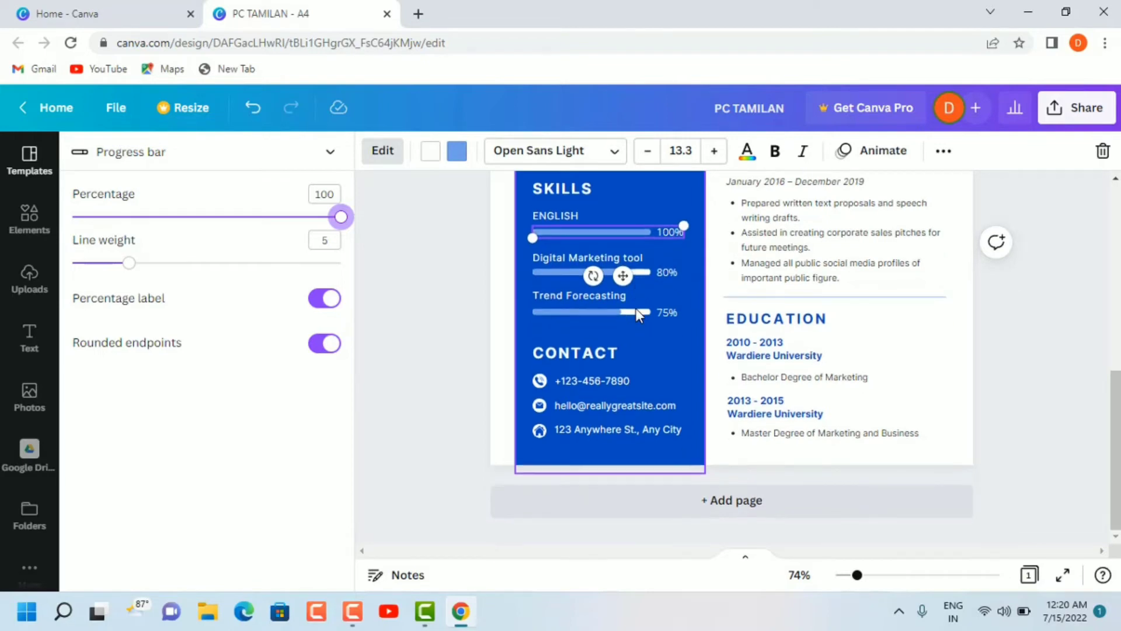
{"action": "left_click", "coordinate": [636, 376]}
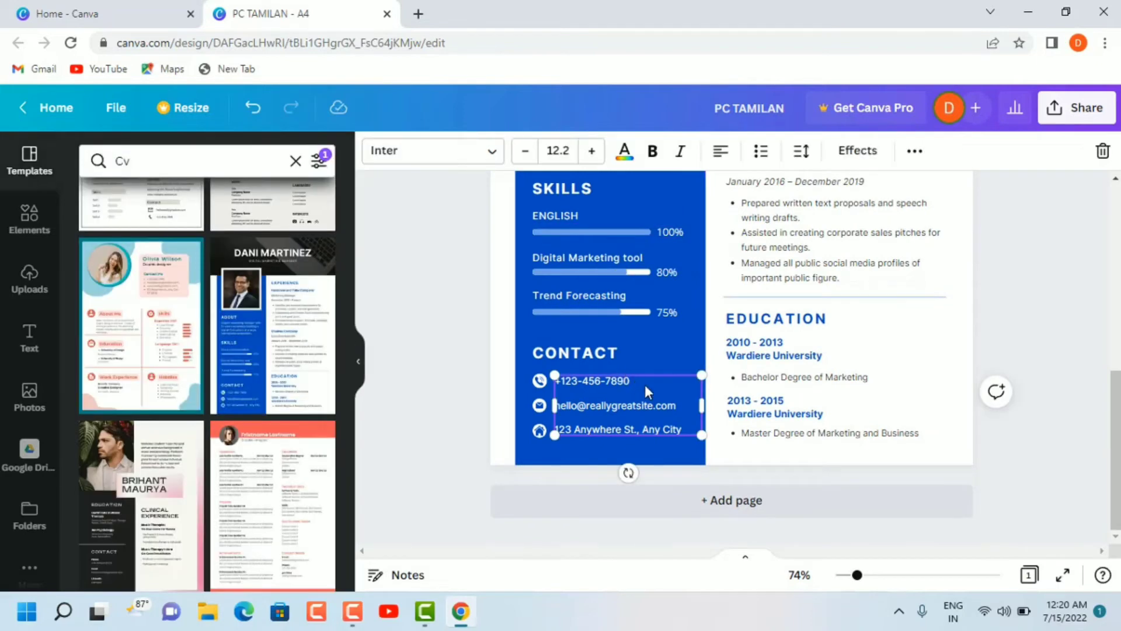
{"action": "left_click", "coordinate": [629, 377]}
{"action": "left_click", "coordinate": [630, 378]}
{"action": "key", "text": "BackSpace"}
{"action": "key", "text": "BackSpace"}
{"action": "key", "text": "BackSpace"}
{"action": "key", "text": "BackSpace"}
{"action": "key", "text": "BackSpace"}
{"action": "key", "text": "BackSpace"}
{"action": "key", "text": "BackSpace"}
{"action": "key", "text": "BackSpace"}
{"action": "key", "text": "BackSpace"}
{"action": "key", "text": "BackSpace"}
{"action": "key", "text": "BackSpace"}
{"action": "key", "text": "BackSpace"}
{"action": "key", "text": "BackSpace"}
{"action": "type", "text": "96"}
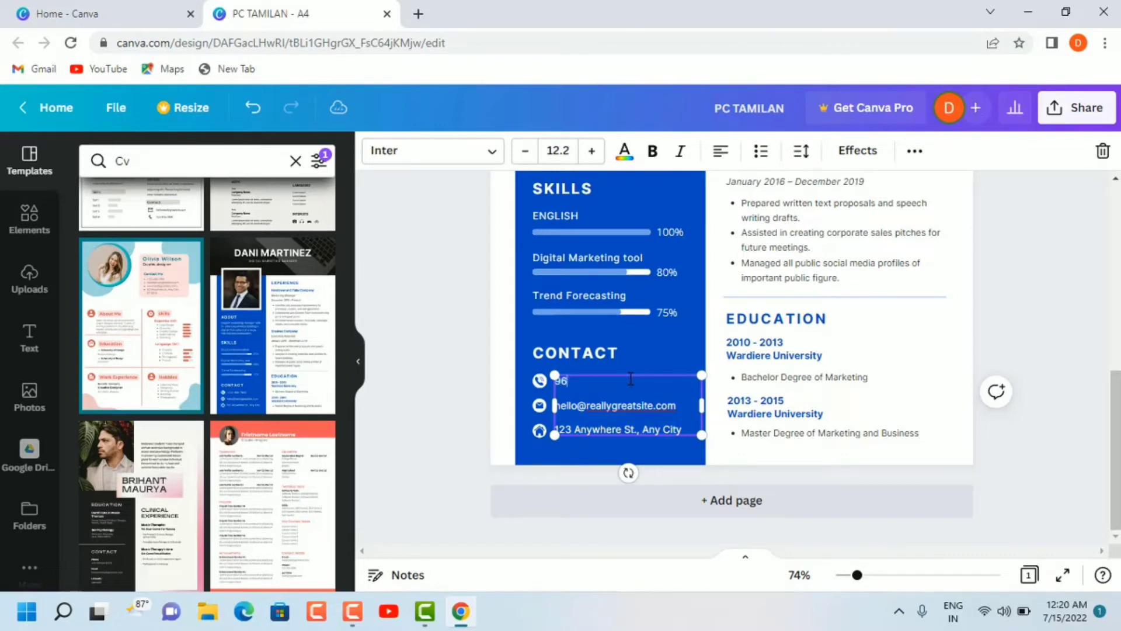
{"action": "type", "text": "7XXXX565"}
Step: Delete the ending of the sample e-mail address in the CONTACT section
{"action": "left_click", "coordinate": [678, 405]}
{"action": "key", "text": "BackSpace"}
{"action": "key", "text": "BackSpace"}
{"action": "key", "text": "BackSpace"}
{"action": "key", "text": "BackSpace"}
{"action": "key", "text": "BackSpace"}
{"action": "key", "text": "BackSpace"}
{"action": "key", "text": "BackSpace"}
{"action": "key", "text": "BackSpace"}
{"action": "key", "text": "BackSpace"}
{"action": "key", "text": "BackSpace"}
{"action": "key", "text": "BackSpace"}
{"action": "key", "text": "BackSpace"}
{"action": "key", "text": "BackSpace"}
{"action": "key", "text": "BackSpace"}
{"action": "key", "text": "BackSpace"}
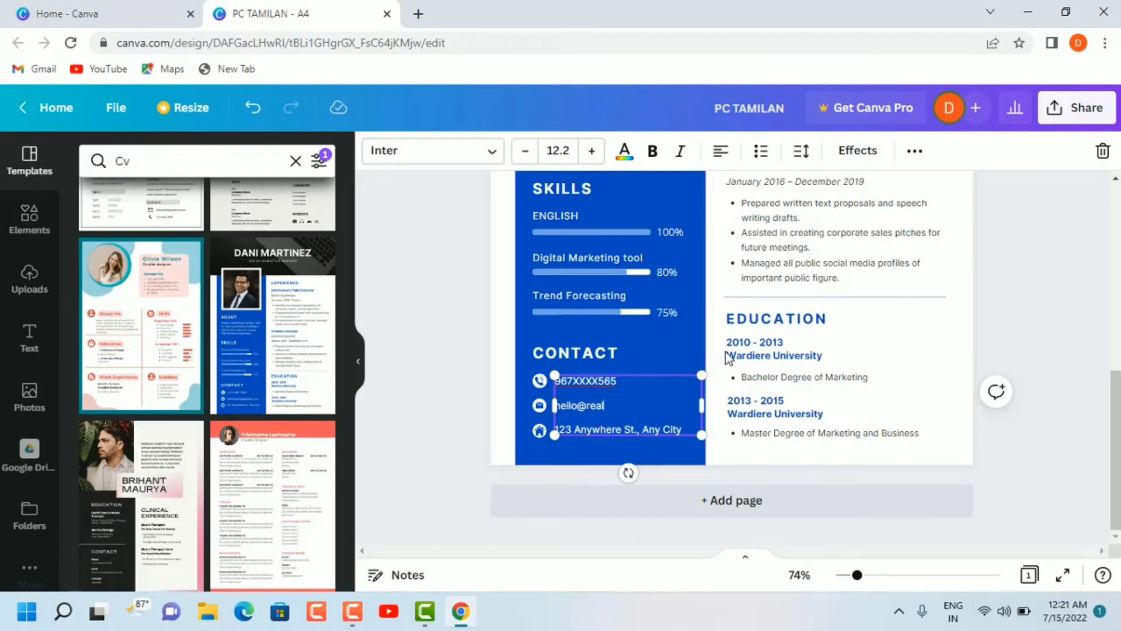
Step: Change the years of the first EDUCATION entry to "2020-2023", keeping the university name below them
{"action": "scroll", "coordinate": [726, 353], "scroll_direction": "up", "scroll_amount": 5}
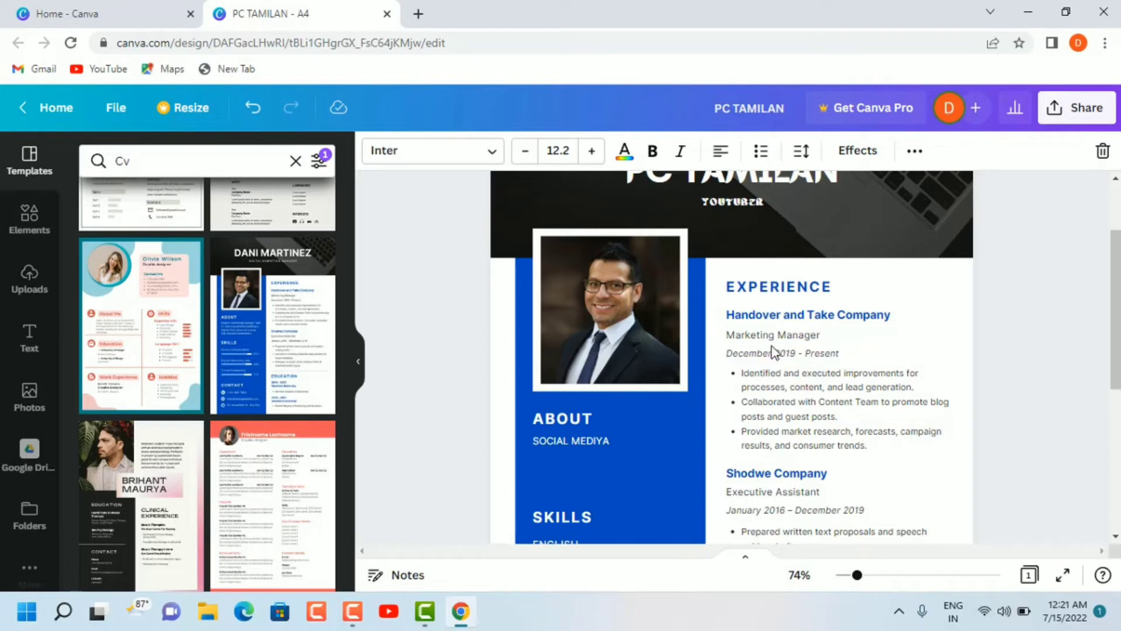
{"action": "scroll", "coordinate": [774, 350], "scroll_direction": "down", "scroll_amount": 3}
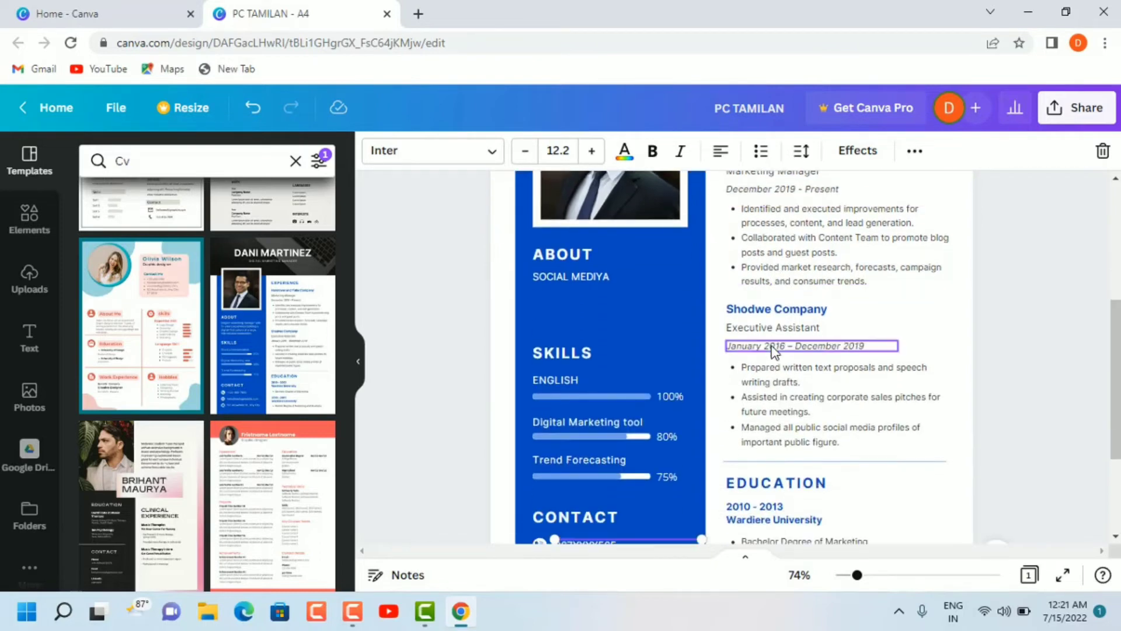
{"action": "scroll", "coordinate": [773, 351], "scroll_direction": "down", "scroll_amount": 3}
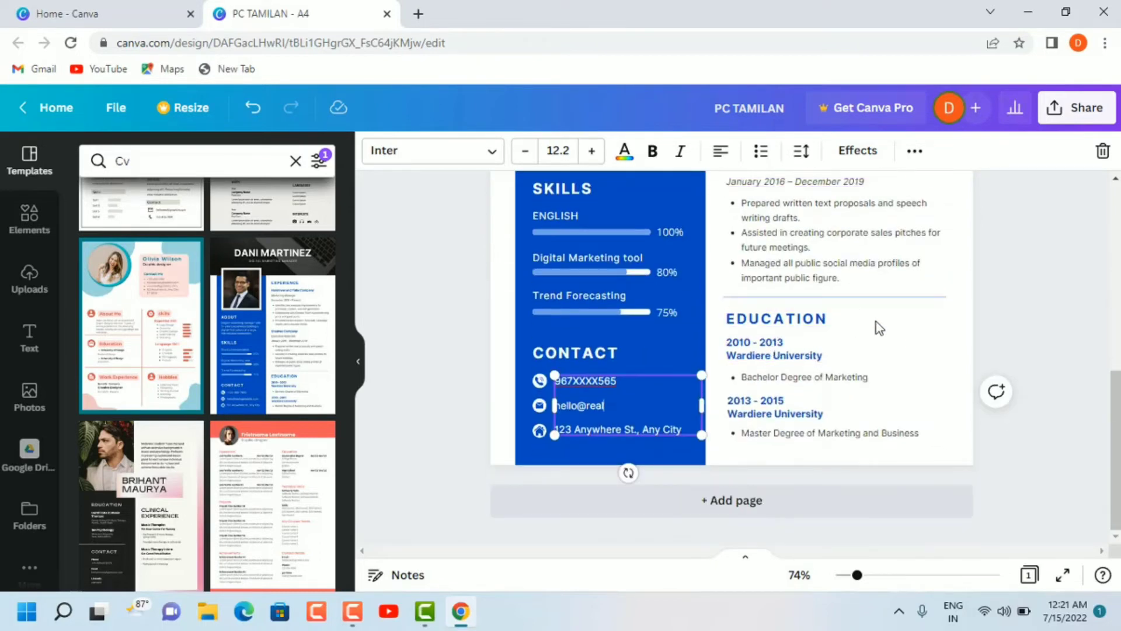
{"action": "left_click", "coordinate": [793, 342]}
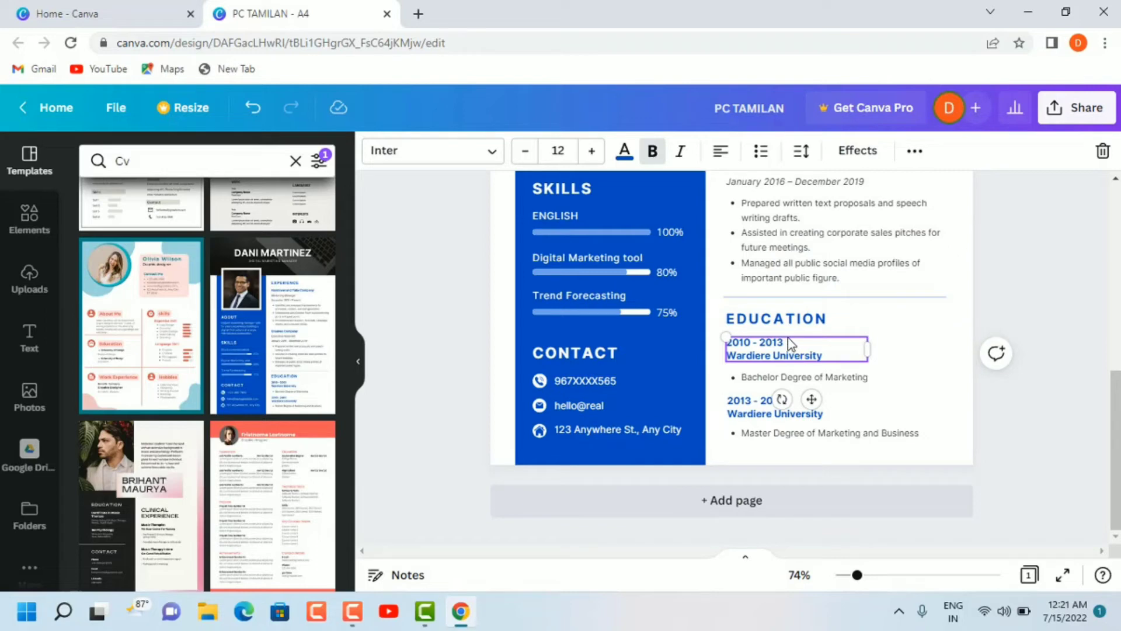
{"action": "left_click", "coordinate": [788, 342]}
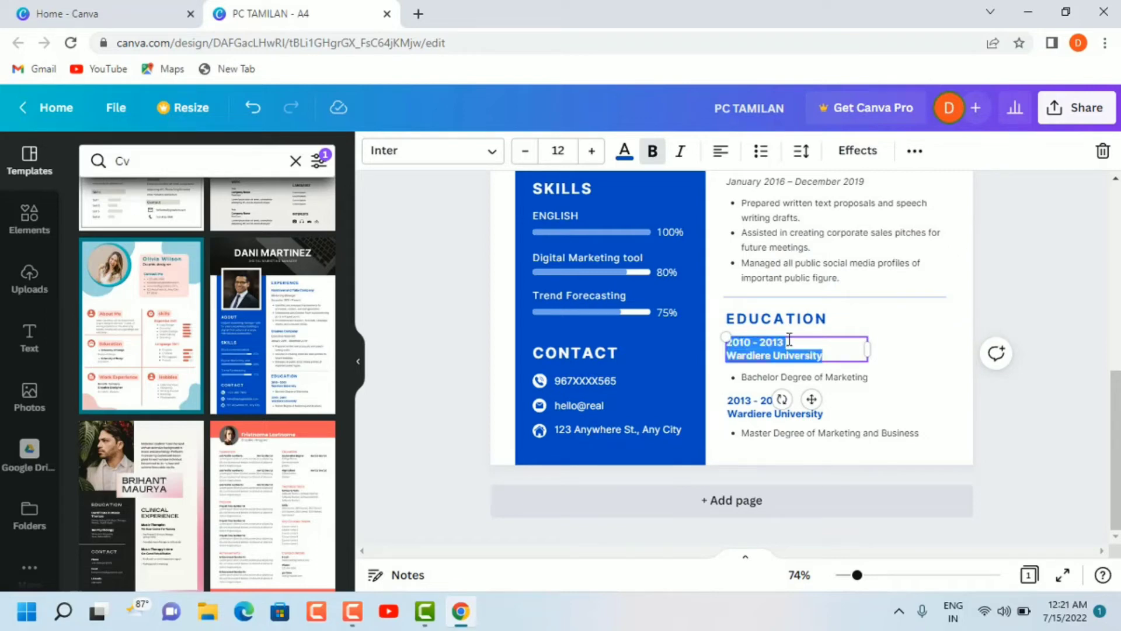
{"action": "left_click", "coordinate": [789, 342]}
{"action": "key", "text": "BackSpace"}
{"action": "key", "text": "BackSpace"}
{"action": "key", "text": "BackSpace"}
{"action": "key", "text": "BackSpace"}
{"action": "key", "text": "BackSpace"}
{"action": "key", "text": "BackSpace"}
{"action": "key", "text": "BackSpace"}
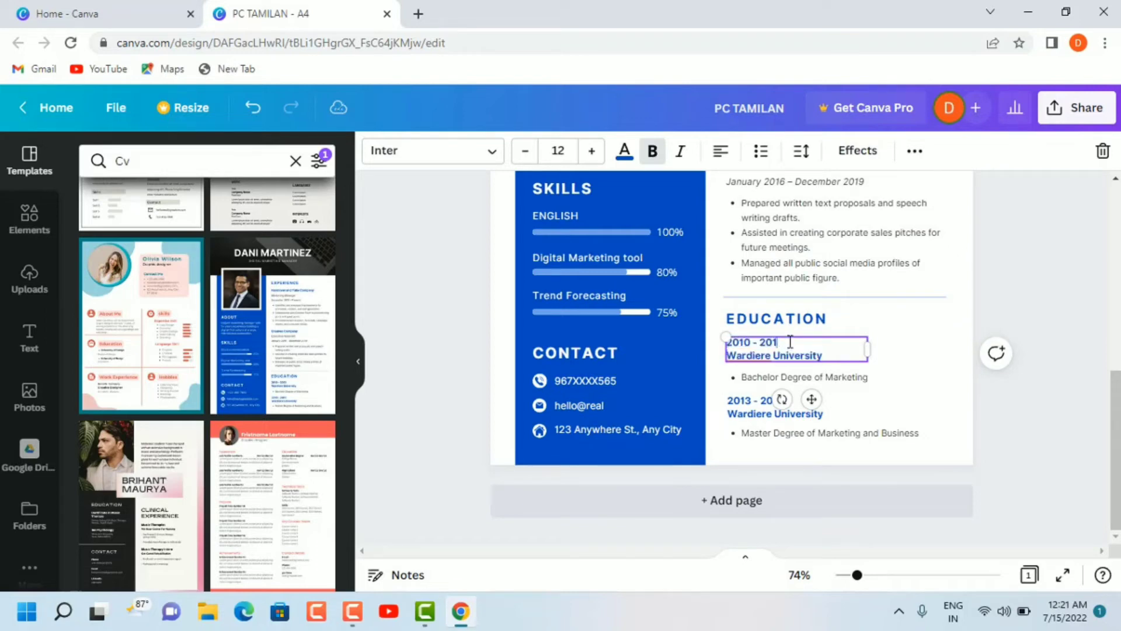
{"action": "key", "text": "BackSpace"}
{"action": "key", "text": "BackSpace"}
{"action": "type", "text": "20-2023"}
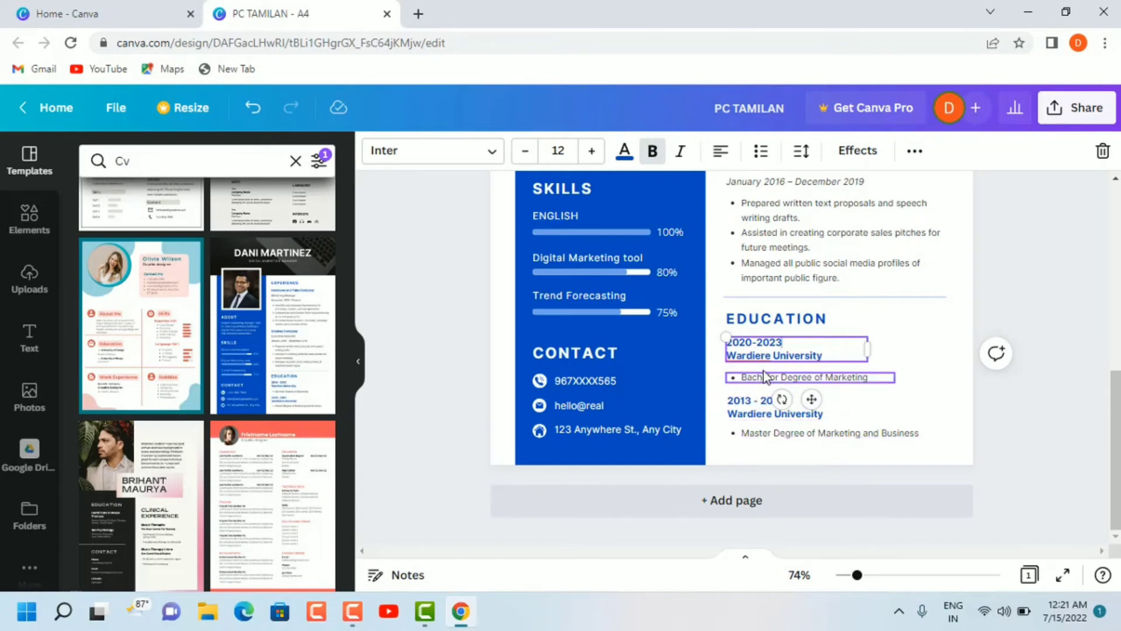
Step: Add a blank second page after the resume page and return to the resume
{"action": "left_click", "coordinate": [752, 507]}
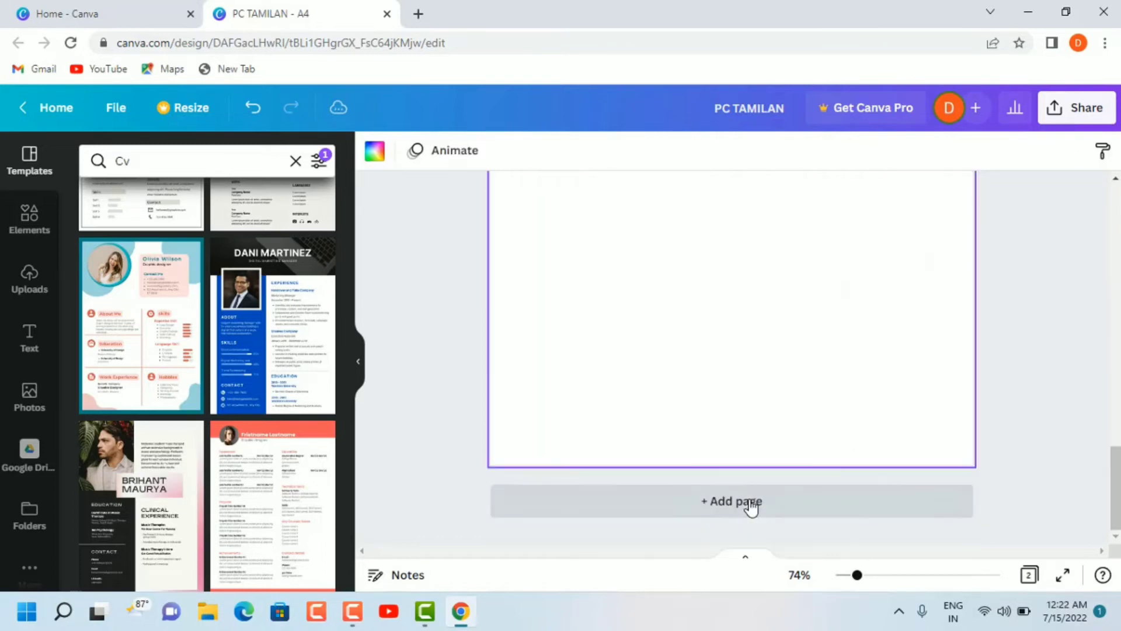
{"action": "scroll", "coordinate": [709, 324], "scroll_direction": "up", "scroll_amount": 8}
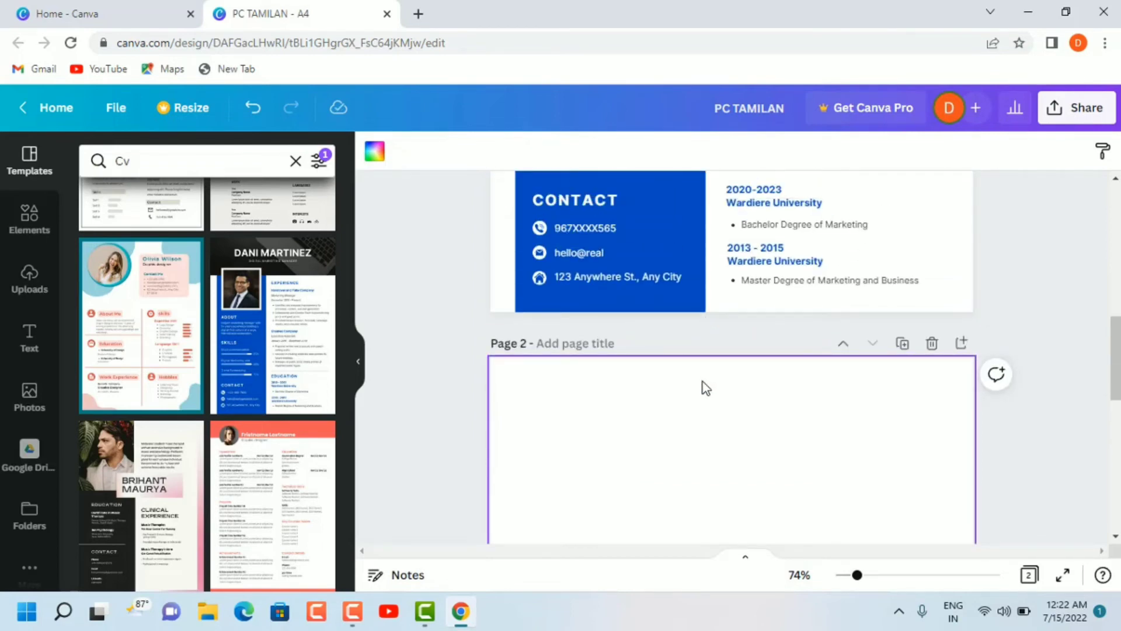
{"action": "scroll", "coordinate": [706, 387], "scroll_direction": "up", "scroll_amount": 10}
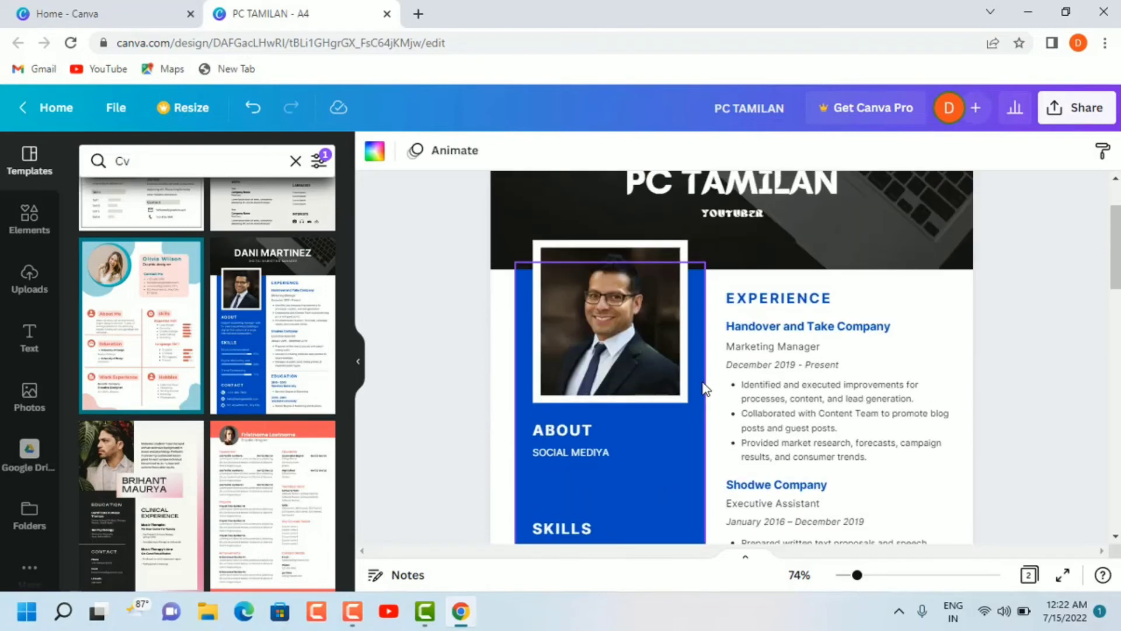
Step: Recolour the blue sidebar rectangle behind the photo and skills to the custom dark pink #9B244F
{"action": "scroll", "coordinate": [705, 389], "scroll_direction": "down", "scroll_amount": 3}
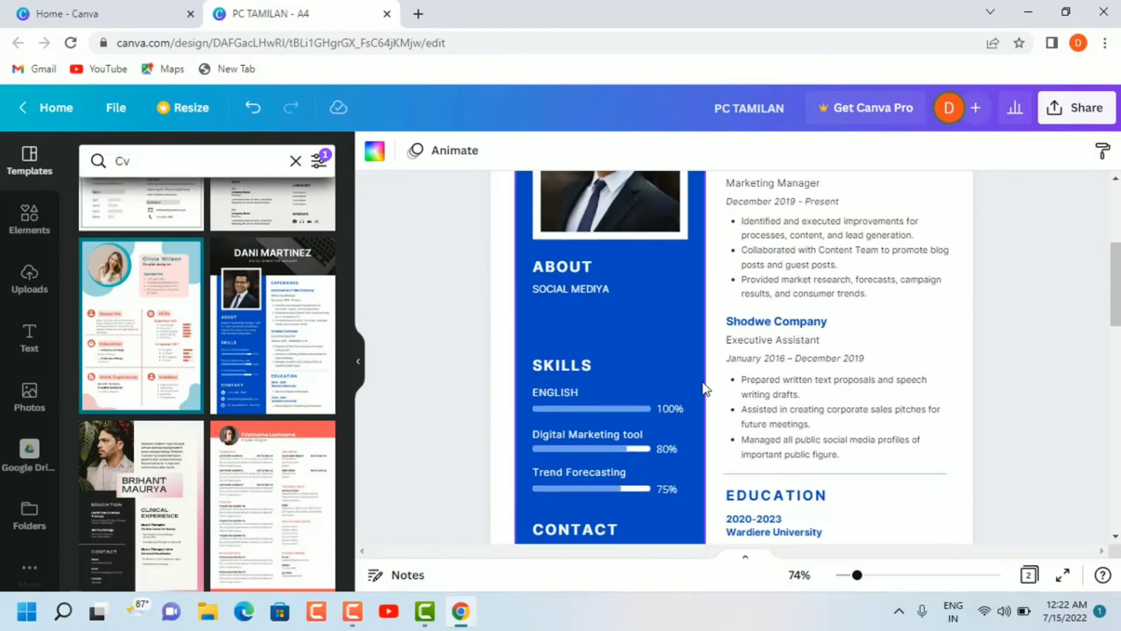
{"action": "left_click", "coordinate": [672, 338]}
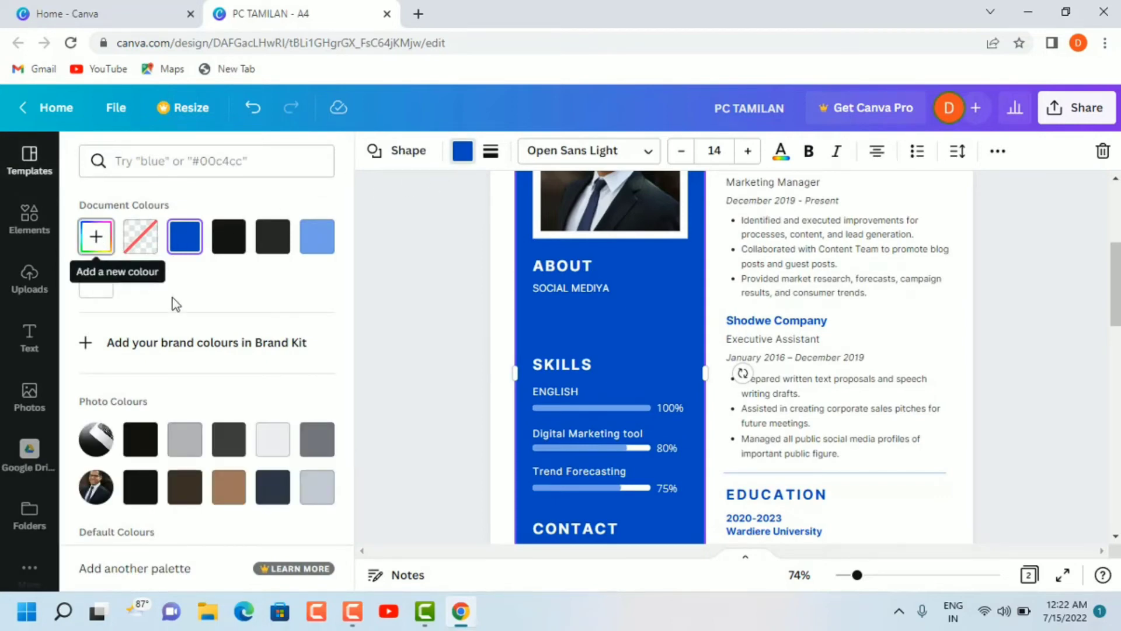
{"action": "left_click", "coordinate": [96, 237]}
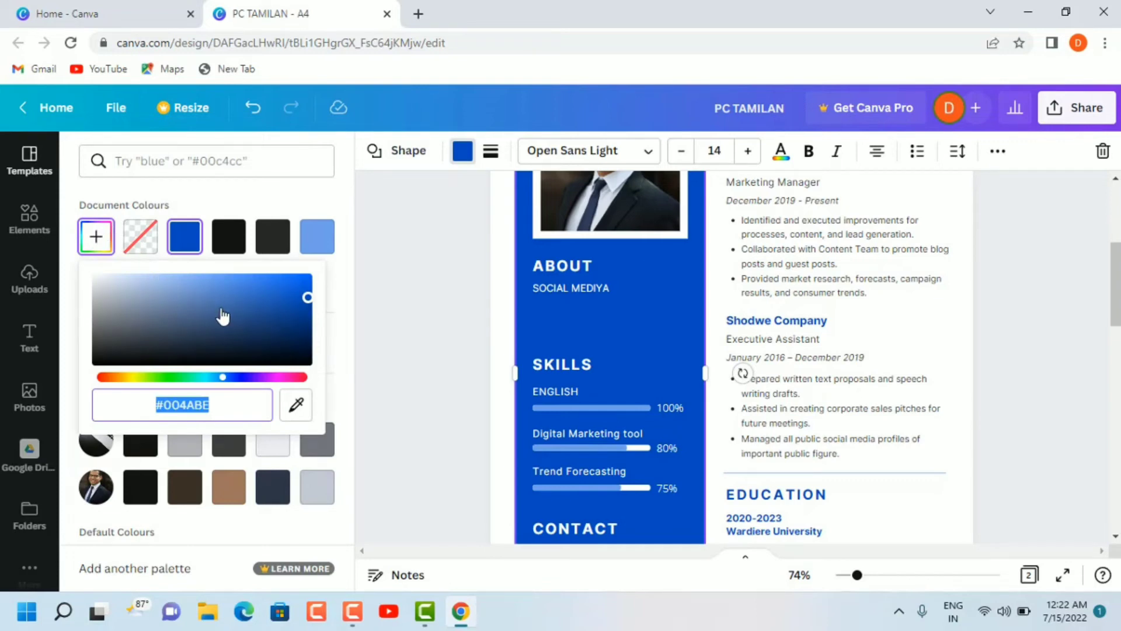
{"action": "mouse_move", "coordinate": [222, 316]}
{"action": "left_mouse_down"}
{"action": "mouse_move", "coordinate": [275, 313]}
{"action": "mouse_move", "coordinate": [200, 319]}
{"action": "mouse_move", "coordinate": [261, 309]}
{"action": "left_mouse_up"}
{"action": "left_click", "coordinate": [290, 378]}
{"action": "scroll", "coordinate": [505, 324], "scroll_direction": "up", "scroll_amount": 5}
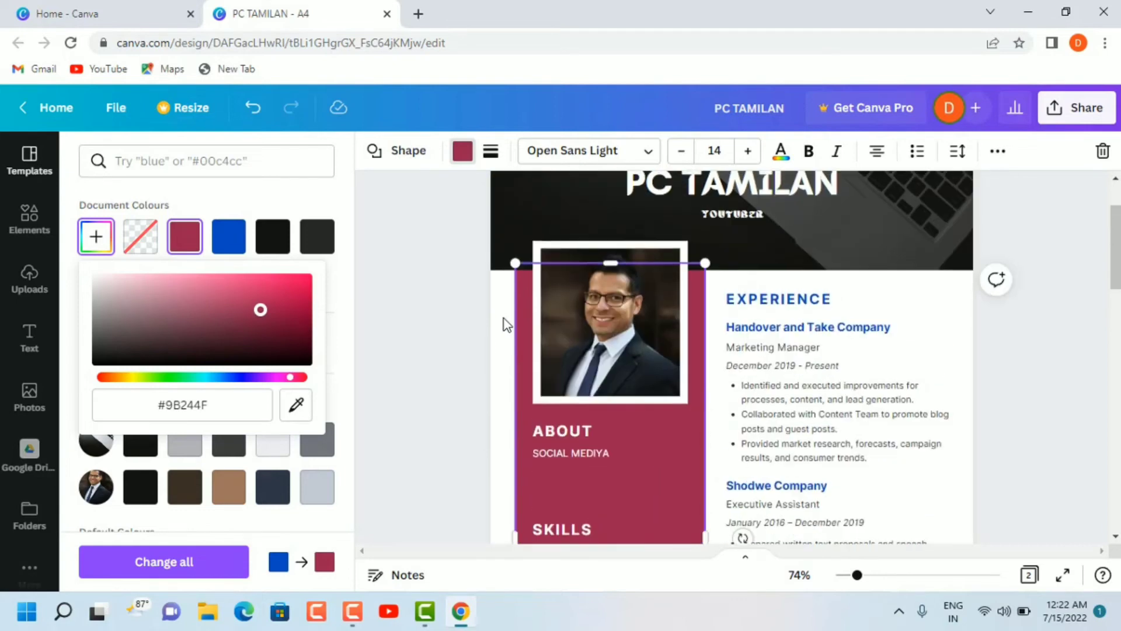
{"action": "scroll", "coordinate": [506, 324], "scroll_direction": "down", "scroll_amount": 3}
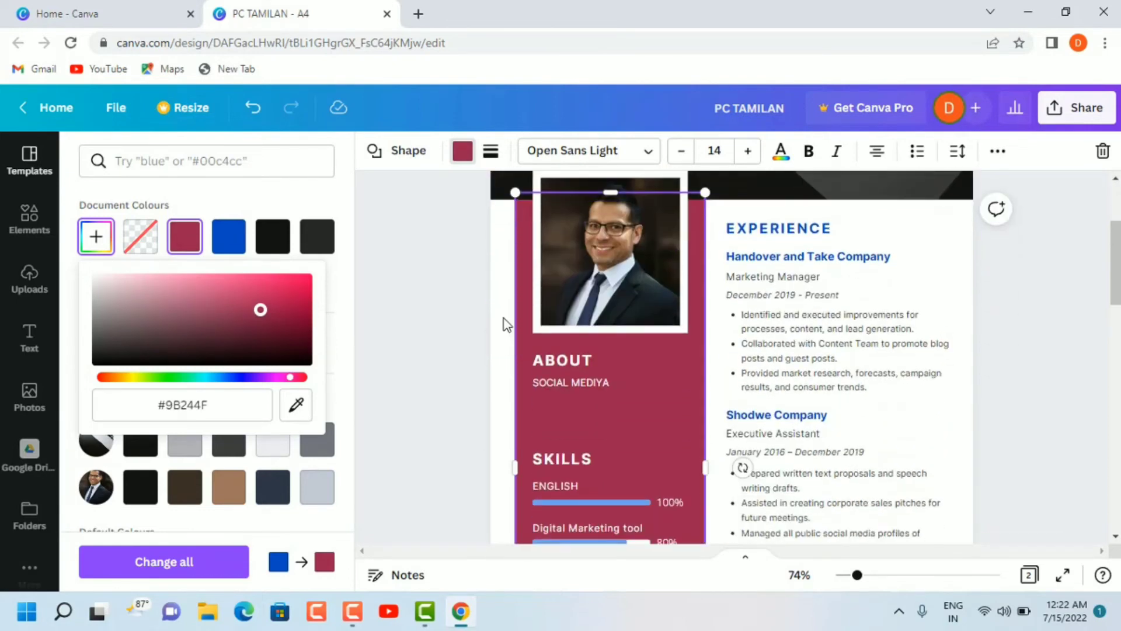
{"action": "scroll", "coordinate": [506, 324], "scroll_direction": "down", "scroll_amount": 2}
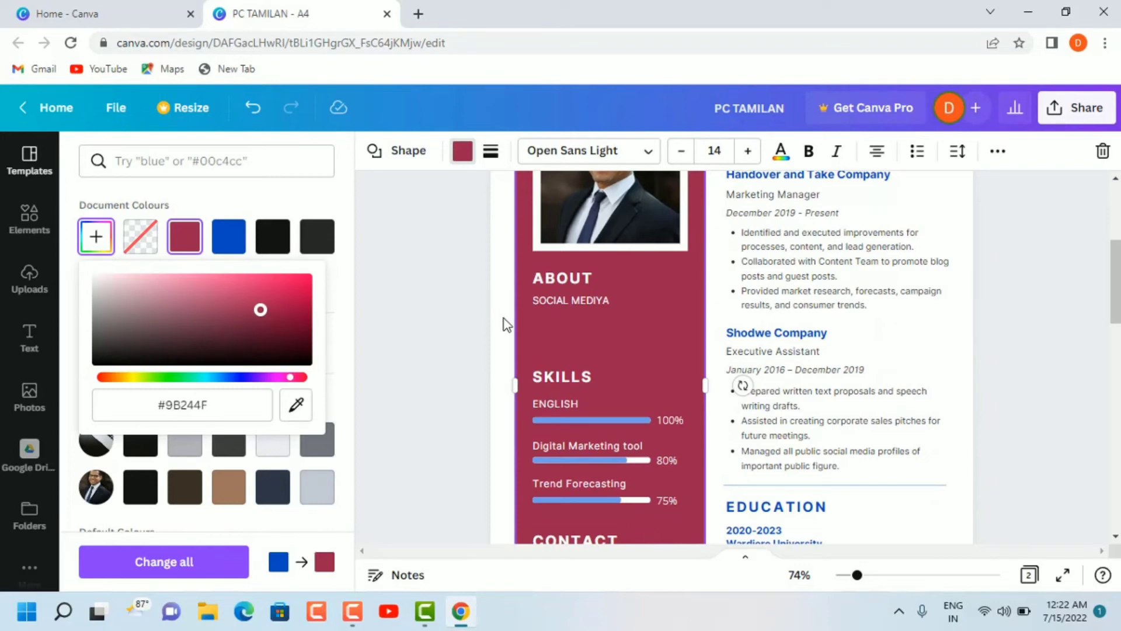
{"action": "scroll", "coordinate": [580, 322], "scroll_direction": "up", "scroll_amount": 2}
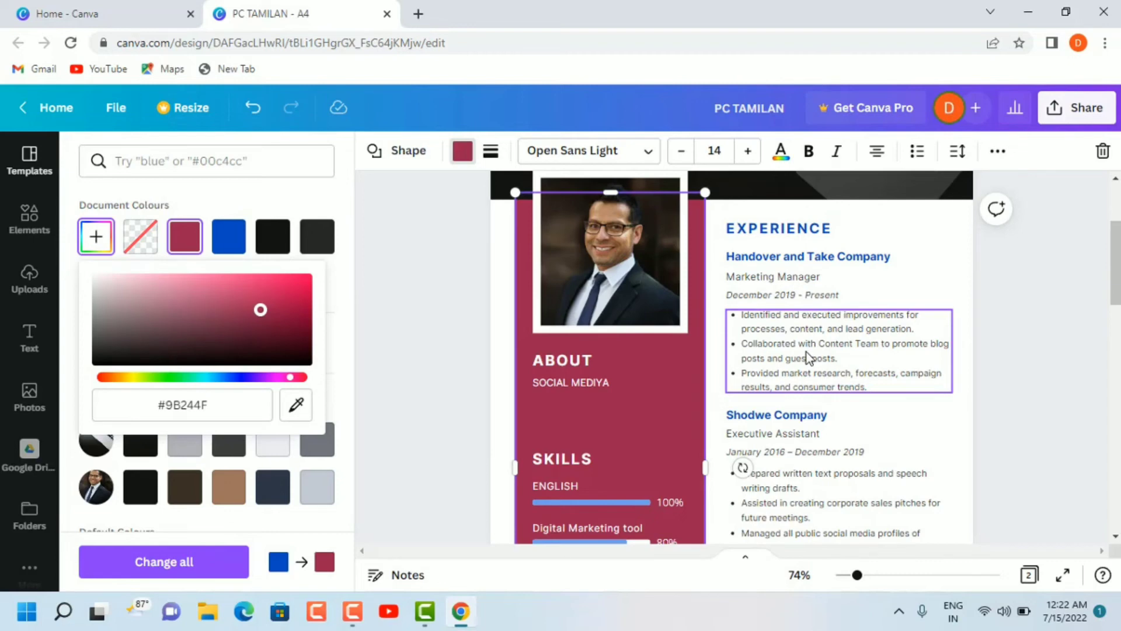
Step: Download all pages of the resume design as PNG at the default size, dismiss the download notice and minimise the browser window
{"action": "scroll", "coordinate": [809, 357], "scroll_direction": "down", "scroll_amount": 5}
{"action": "scroll", "coordinate": [808, 357], "scroll_direction": "up", "scroll_amount": 7}
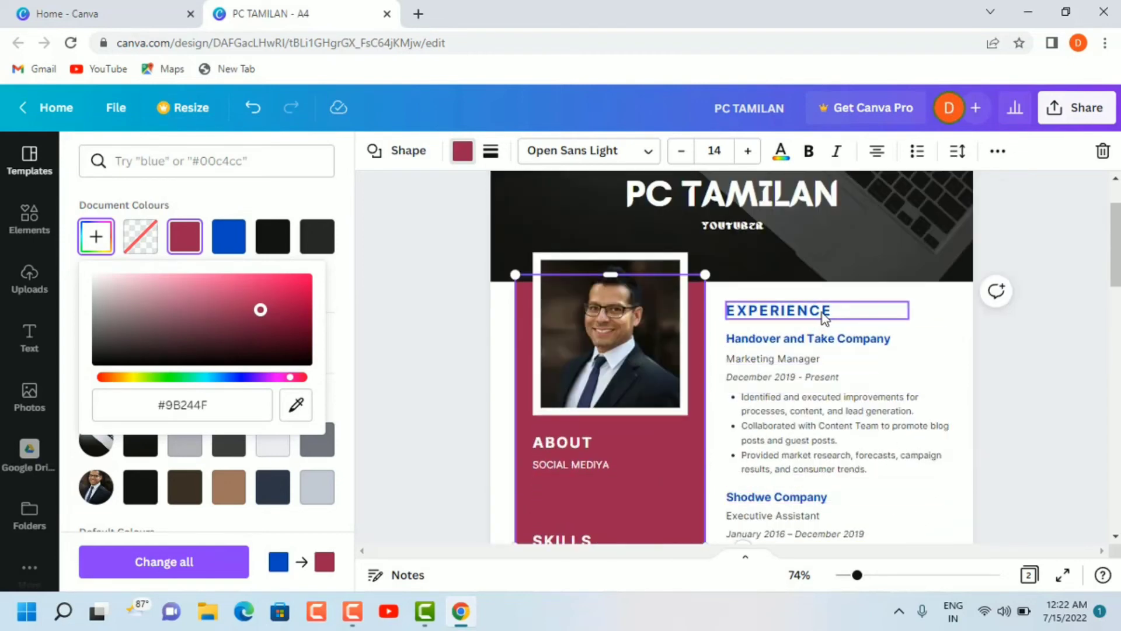
{"action": "left_click", "coordinate": [1073, 112]}
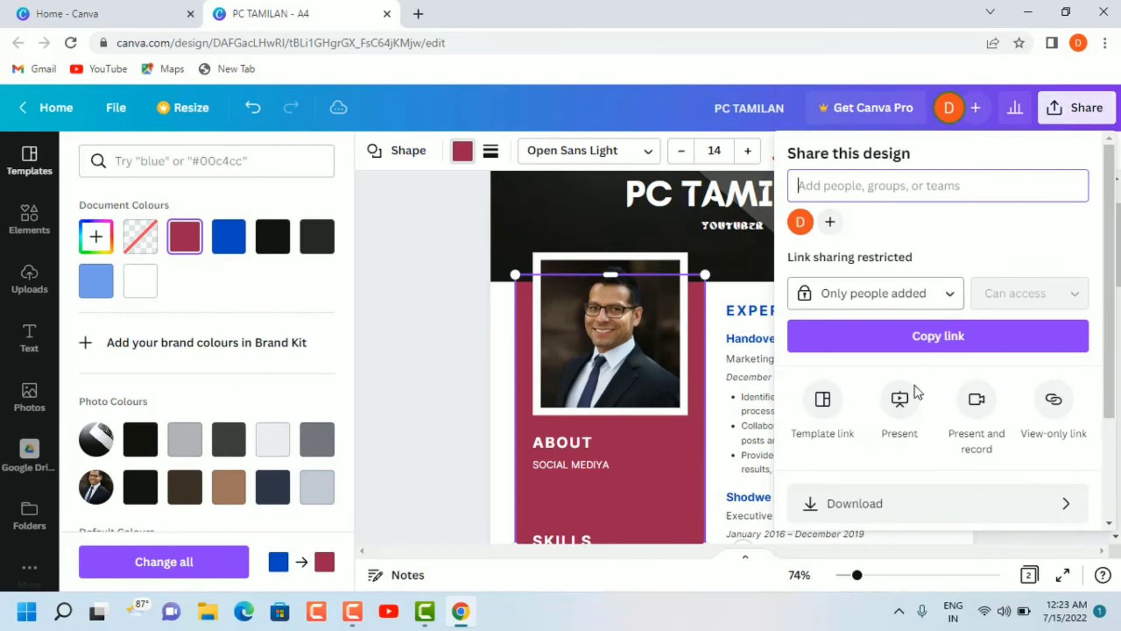
{"action": "left_click", "coordinate": [878, 504]}
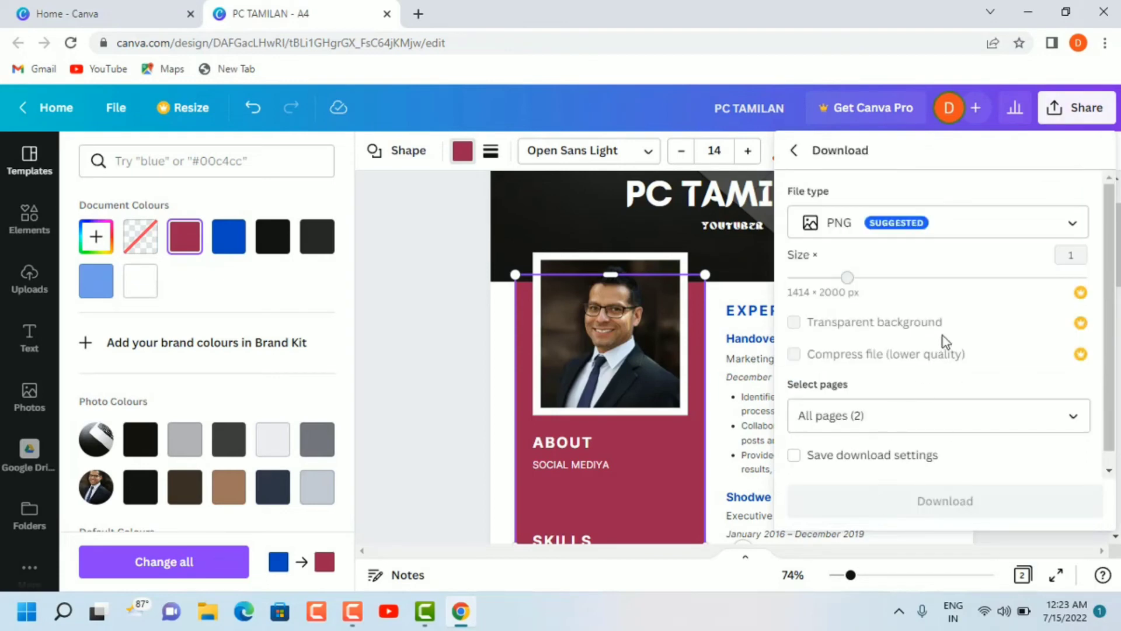
{"action": "left_click", "coordinate": [1066, 224]}
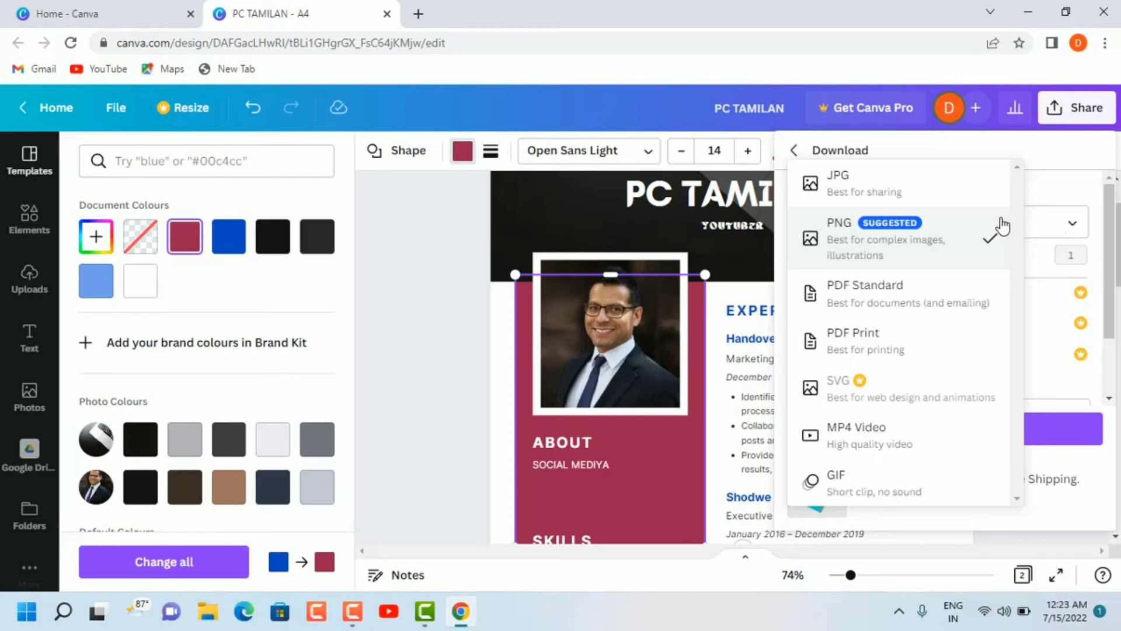
{"action": "left_click", "coordinate": [968, 243]}
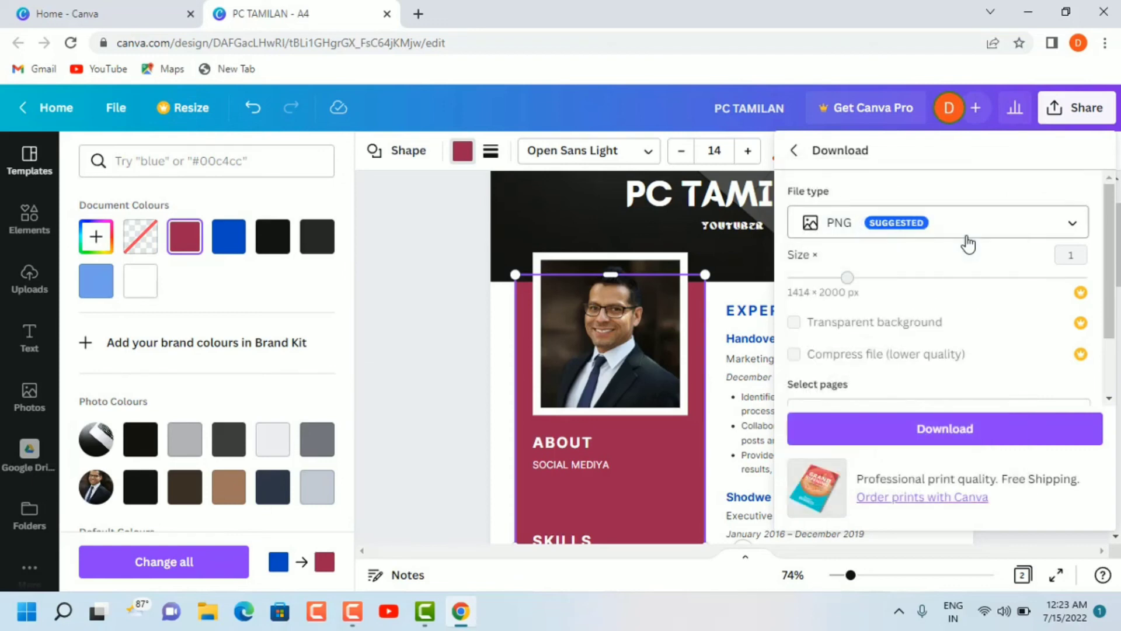
{"action": "left_click", "coordinate": [952, 428]}
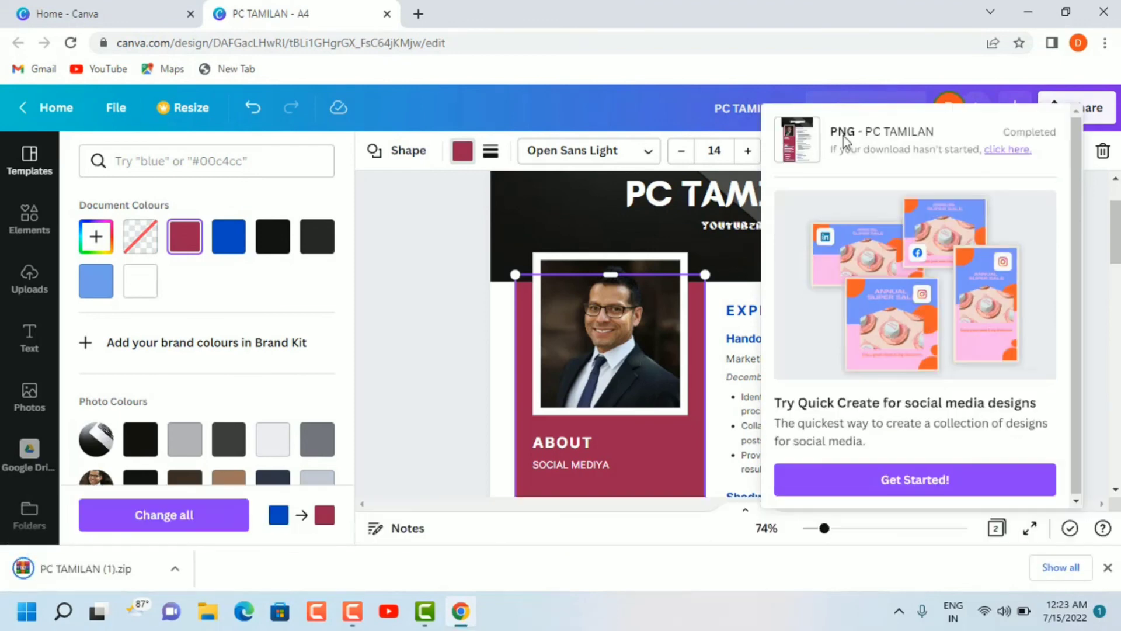
{"action": "left_click", "coordinate": [812, 150]}
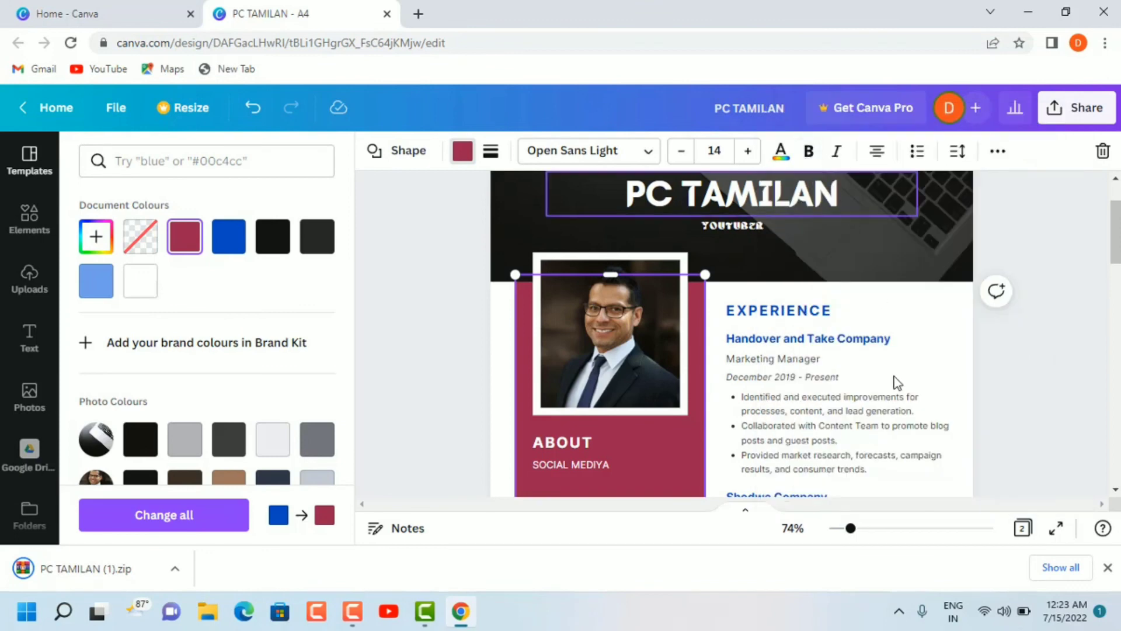
{"action": "left_click", "coordinate": [1028, 12]}
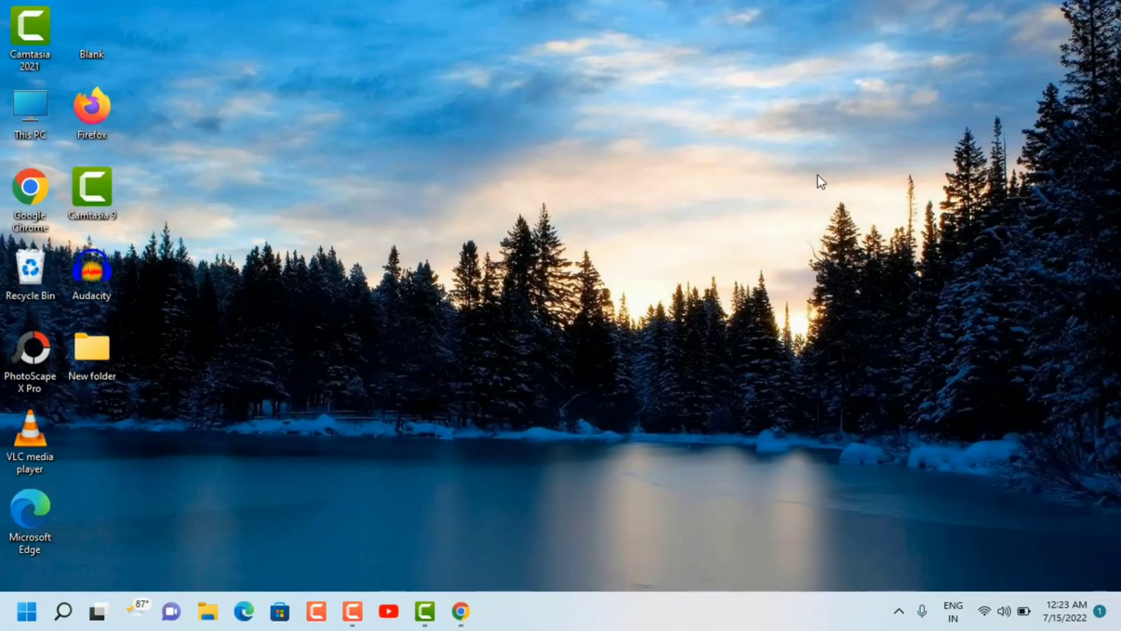